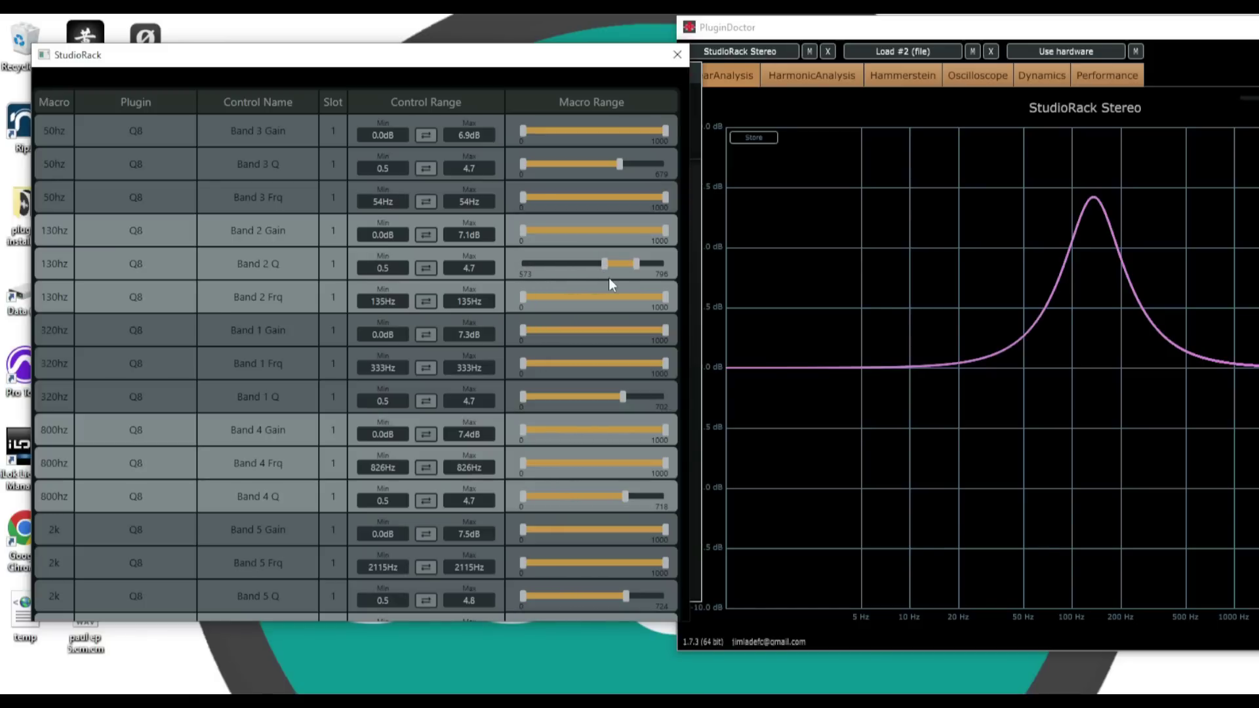
Close the StudioRack control-range window and enlarge the MXXX1 plugin window to show the whole Mo-City EQ device.
left_click(678, 55)
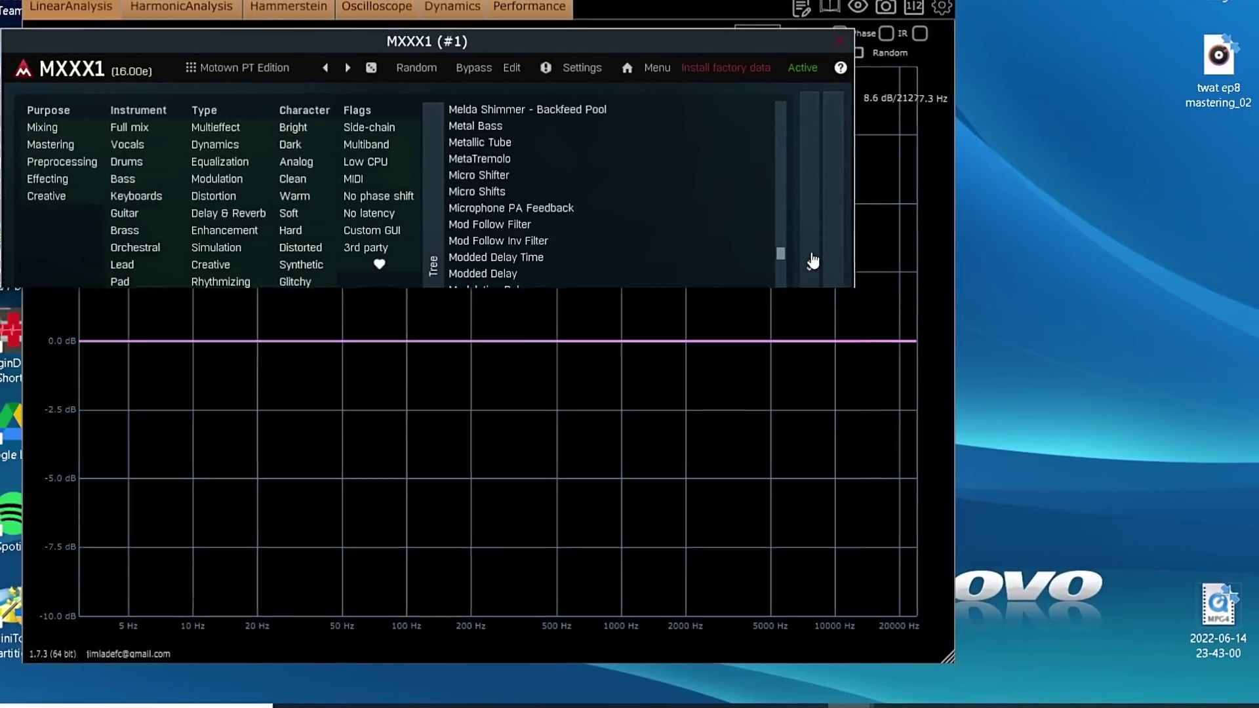
left_click(812, 254)
left_click_drag(831, 278, 1249, 415)
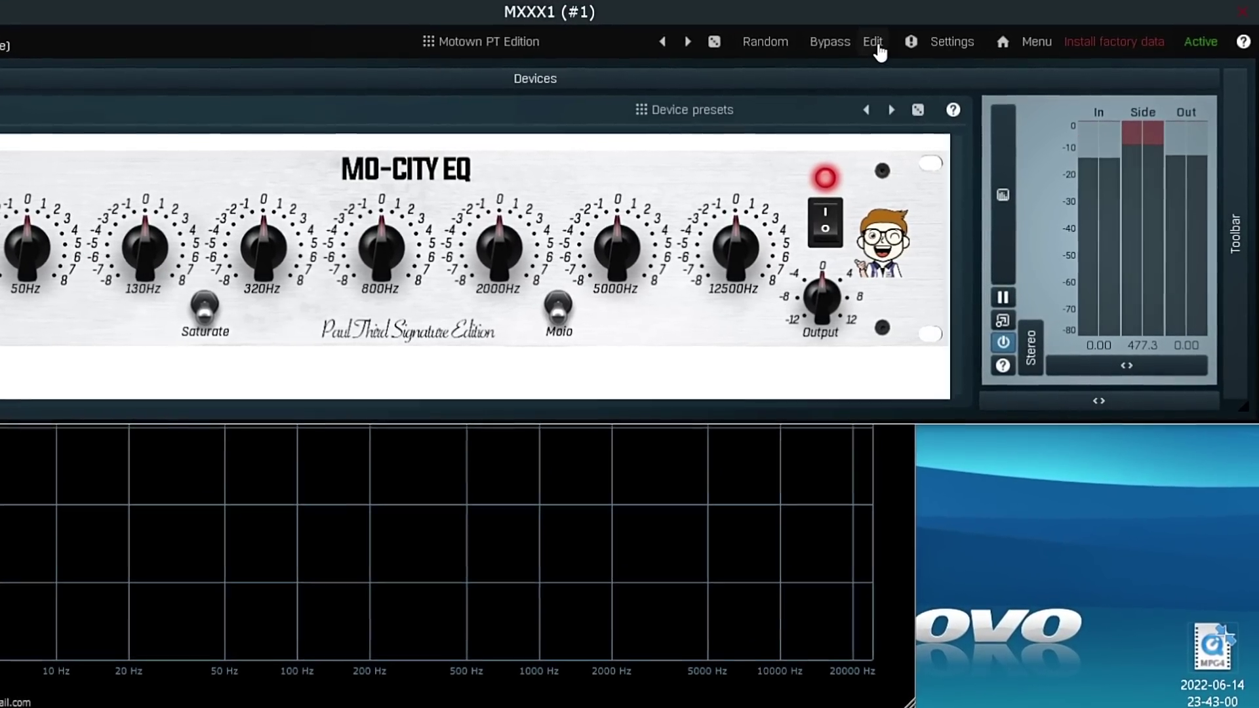
Switch the Motown PT Edition preset to edit mode and open the settings of the 50Hz multiparameter.
left_click(875, 43)
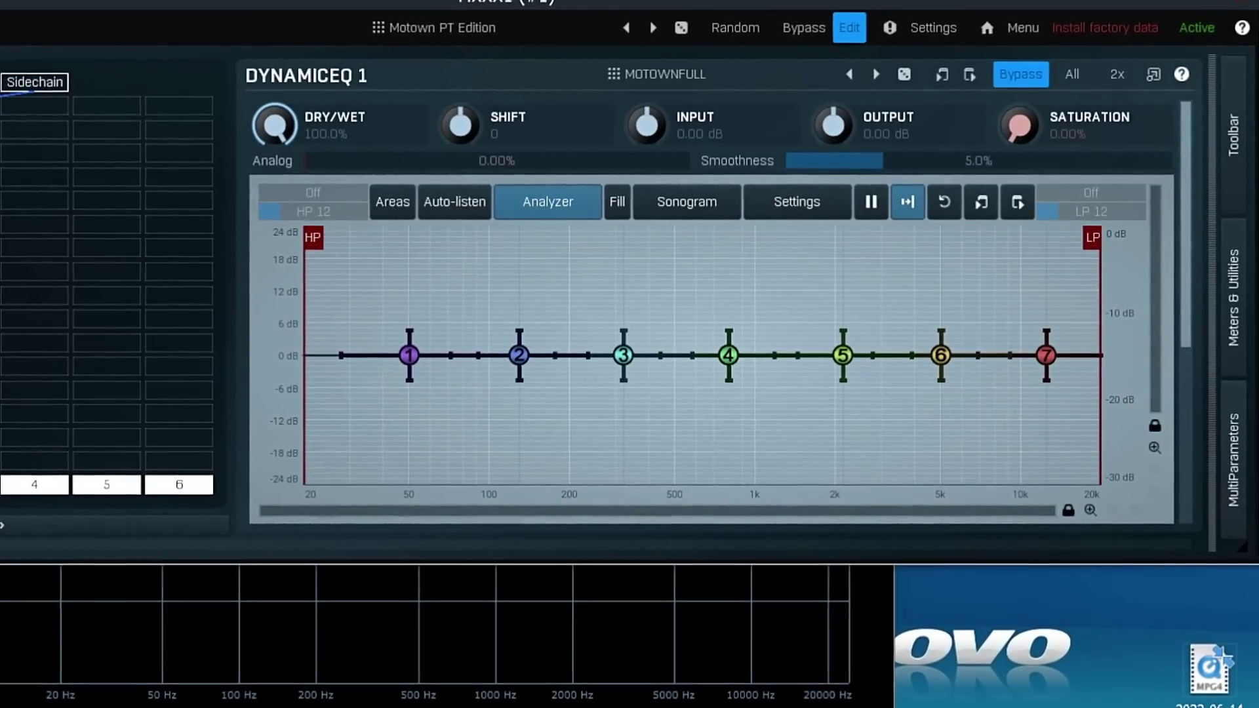
left_click(1233, 485)
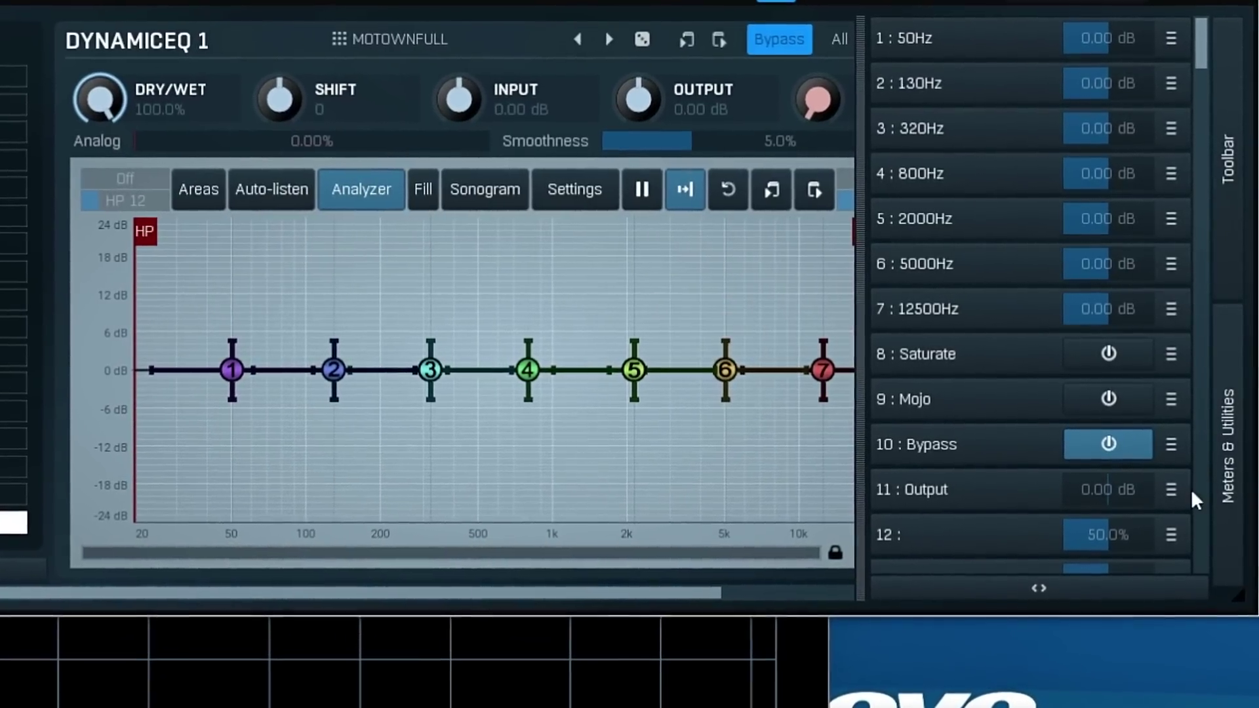
left_click(939, 40)
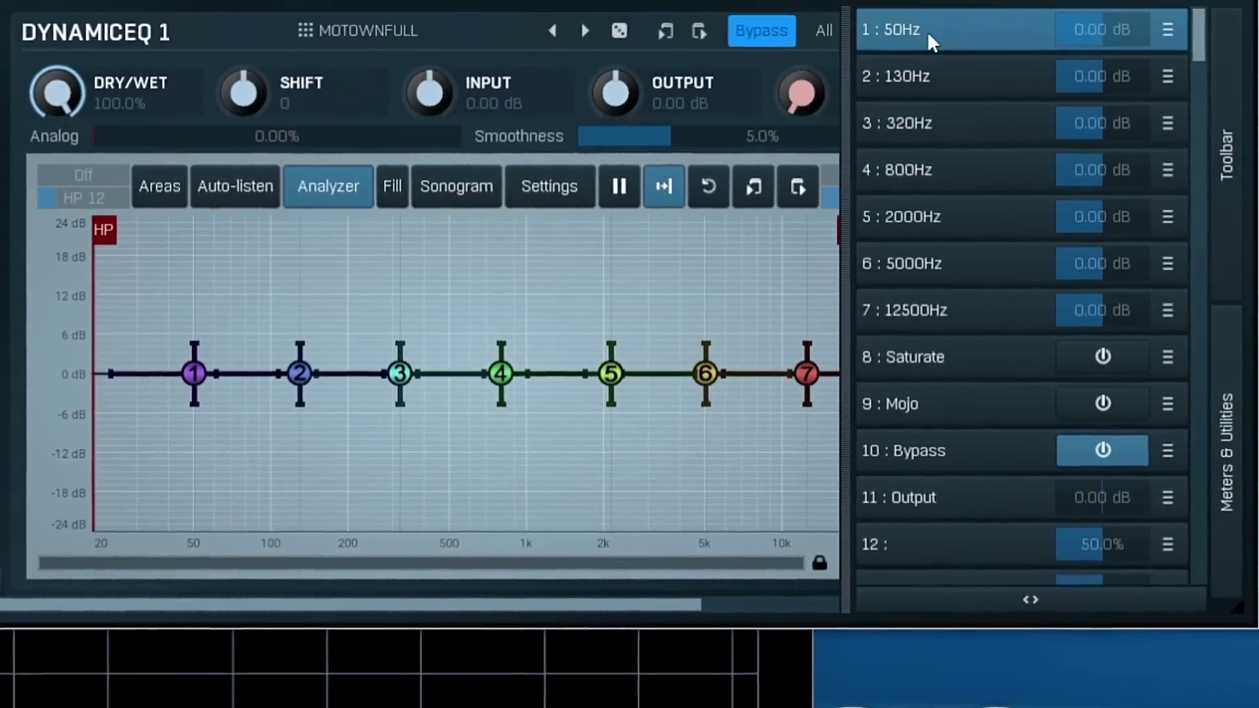
left_click(927, 31)
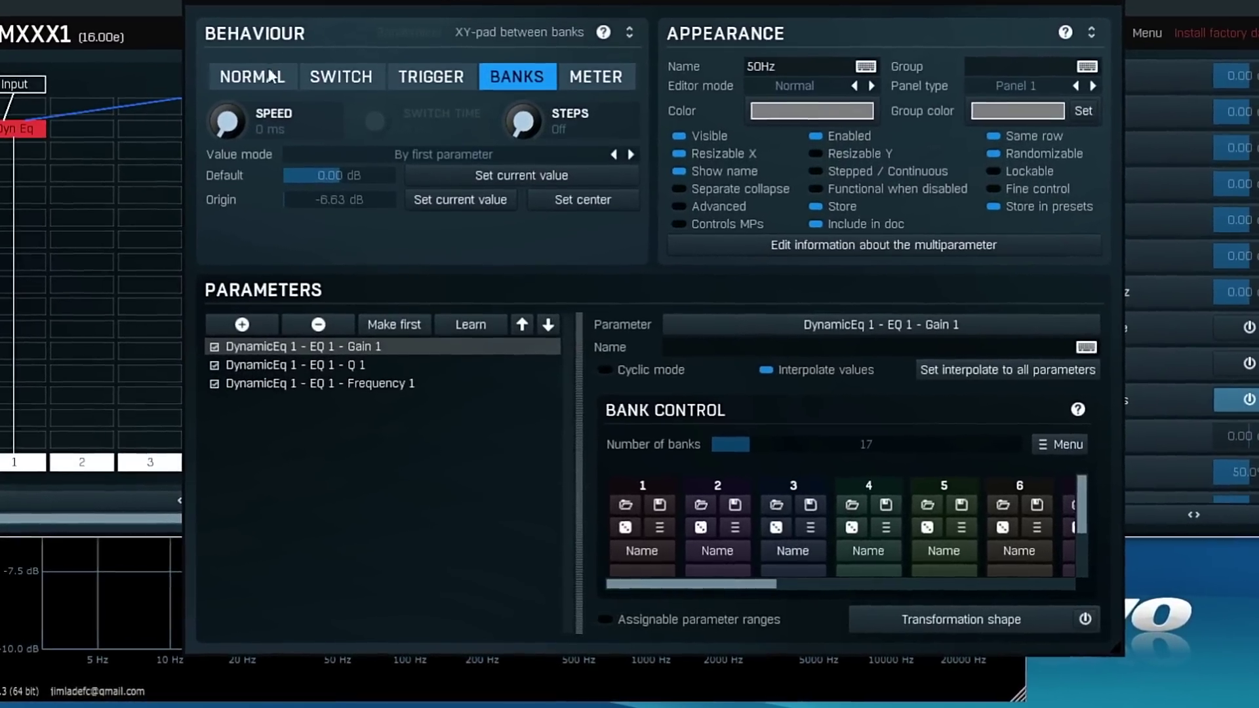
Examine the gain, Q and frequency values stored across all banks of the 50Hz multiparameter.
left_click(270, 76)
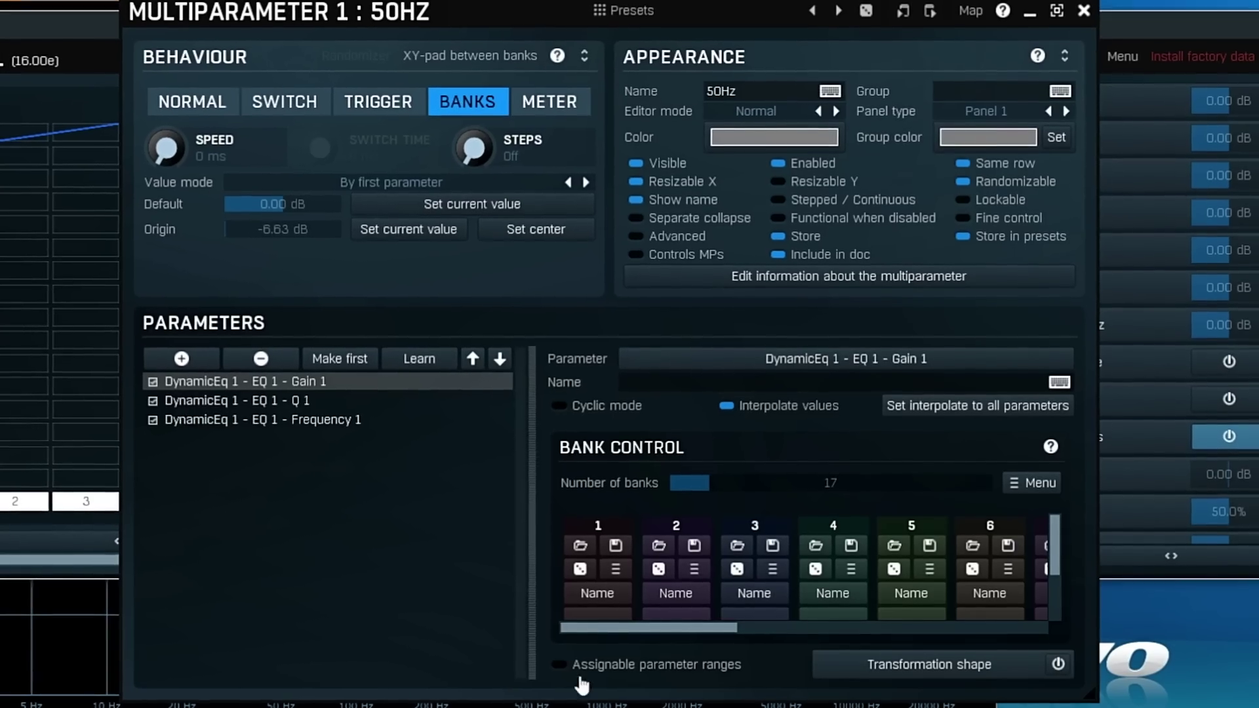
left_click_drag(1063, 539, 1065, 608)
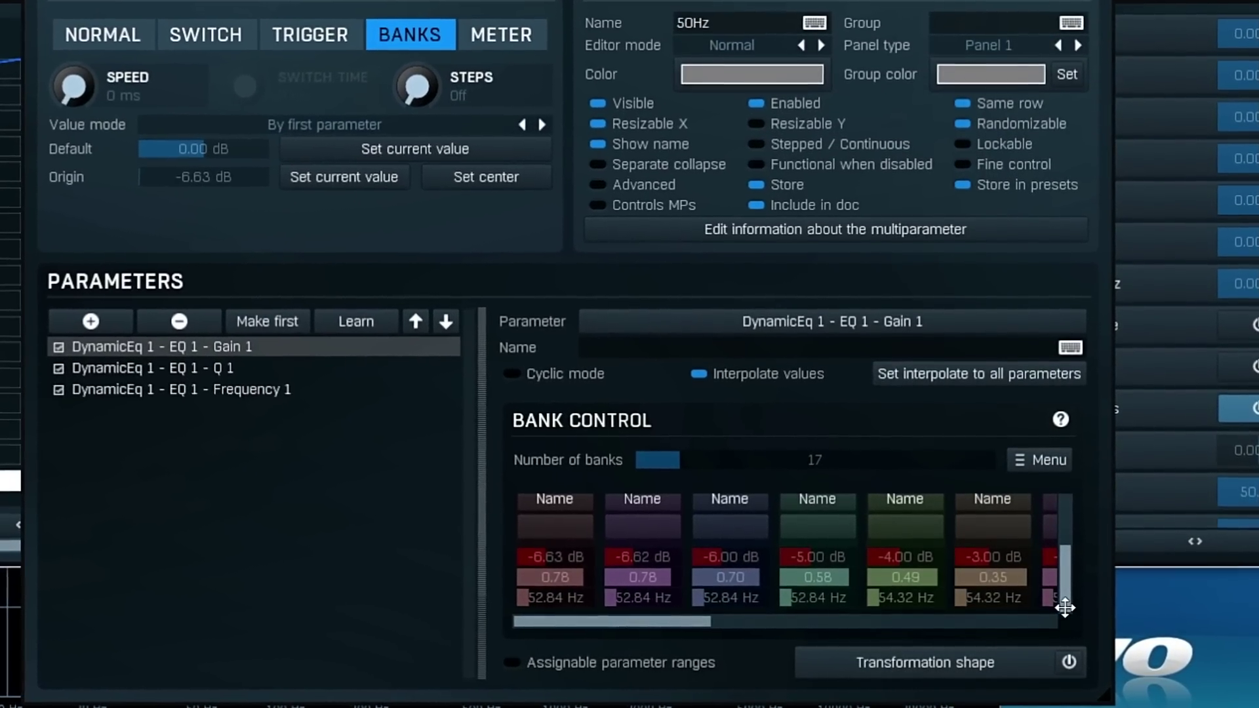
left_click_drag(599, 620, 691, 615)
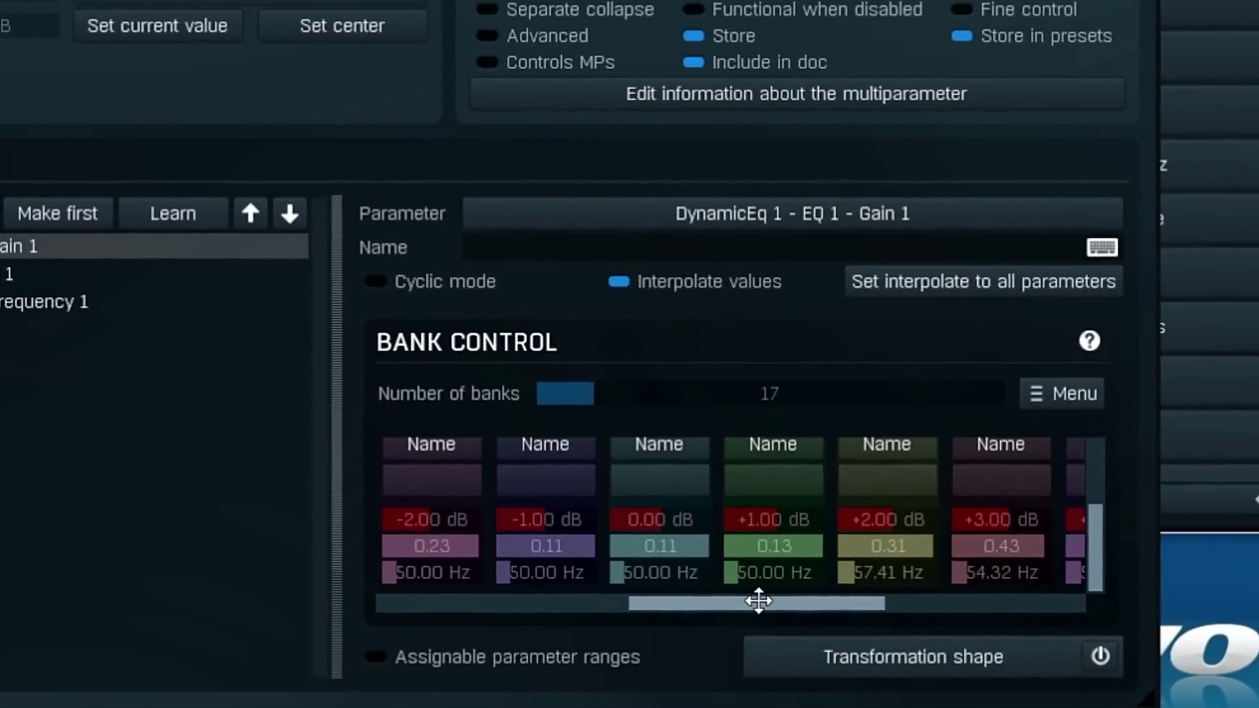
left_click_drag(766, 600, 903, 597)
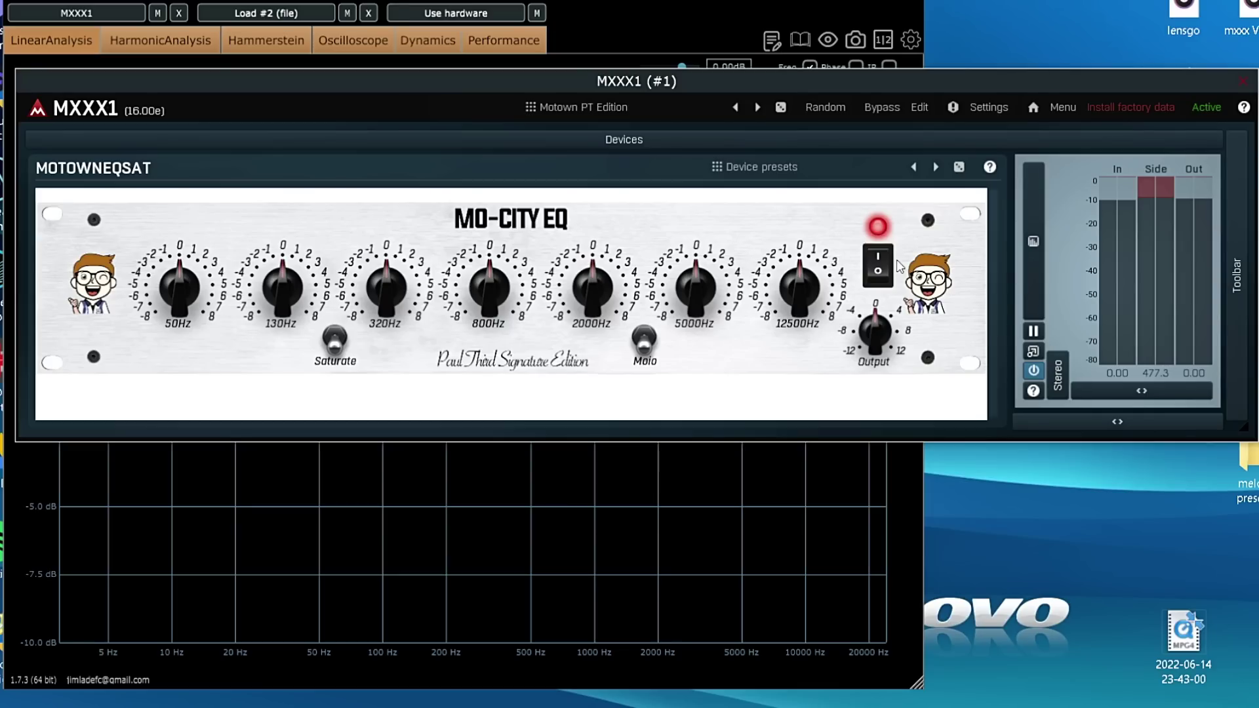
Toggle the Mo-City EQ's power switch and move the plugin window clear of the linear analysis graph.
left_click(878, 265)
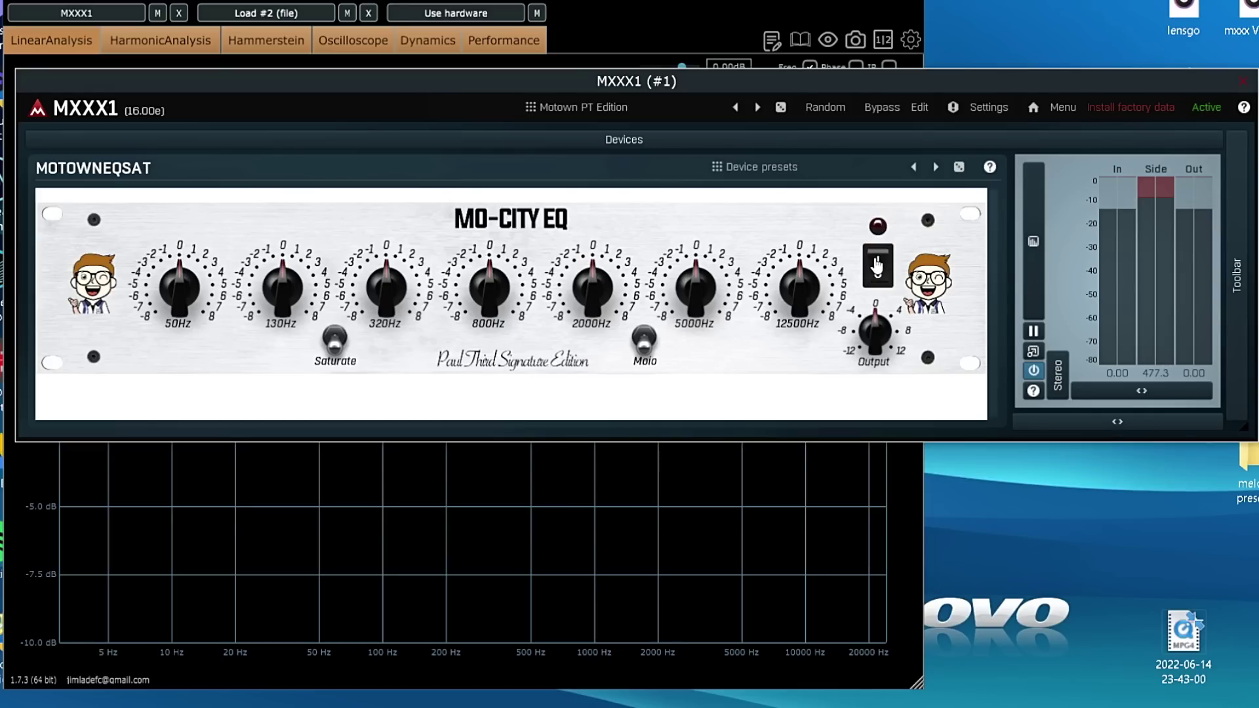
left_click_drag(377, 78, 1256, 84)
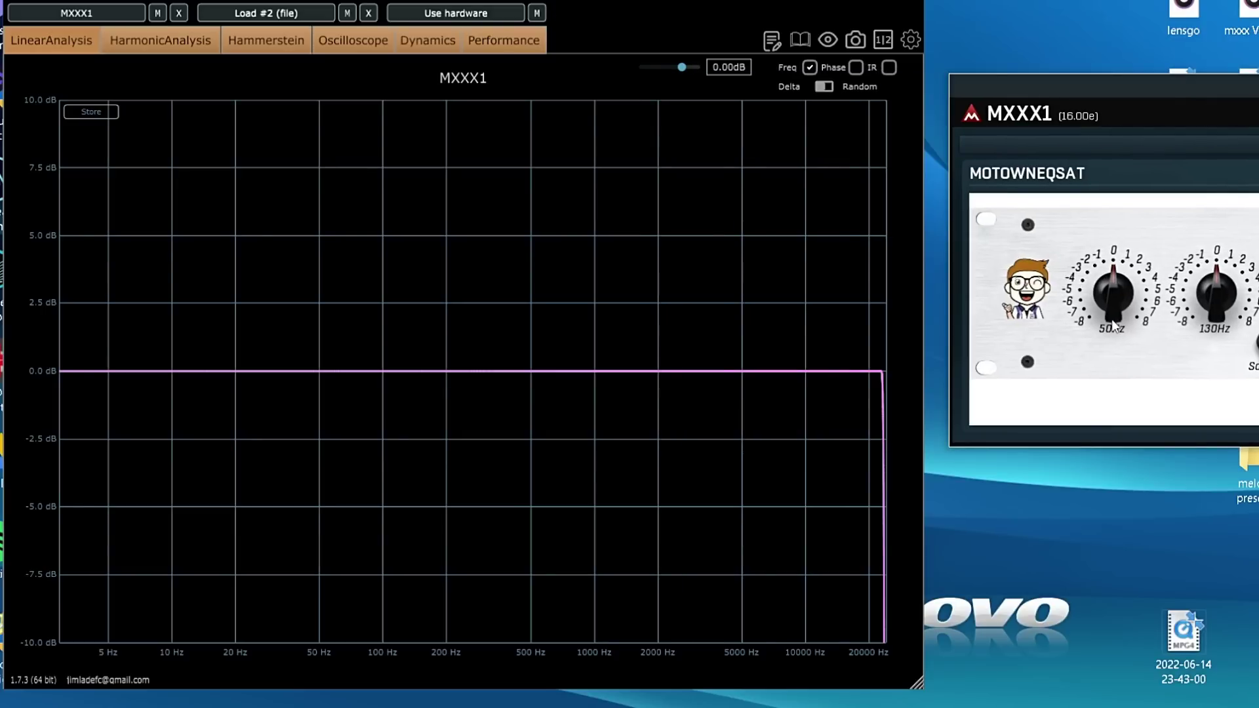
Raise the Mo-City EQ's 50Hz knob in stages up to 8 while watching the frequency curve.
left_click_drag(1113, 326, 1113, 282)
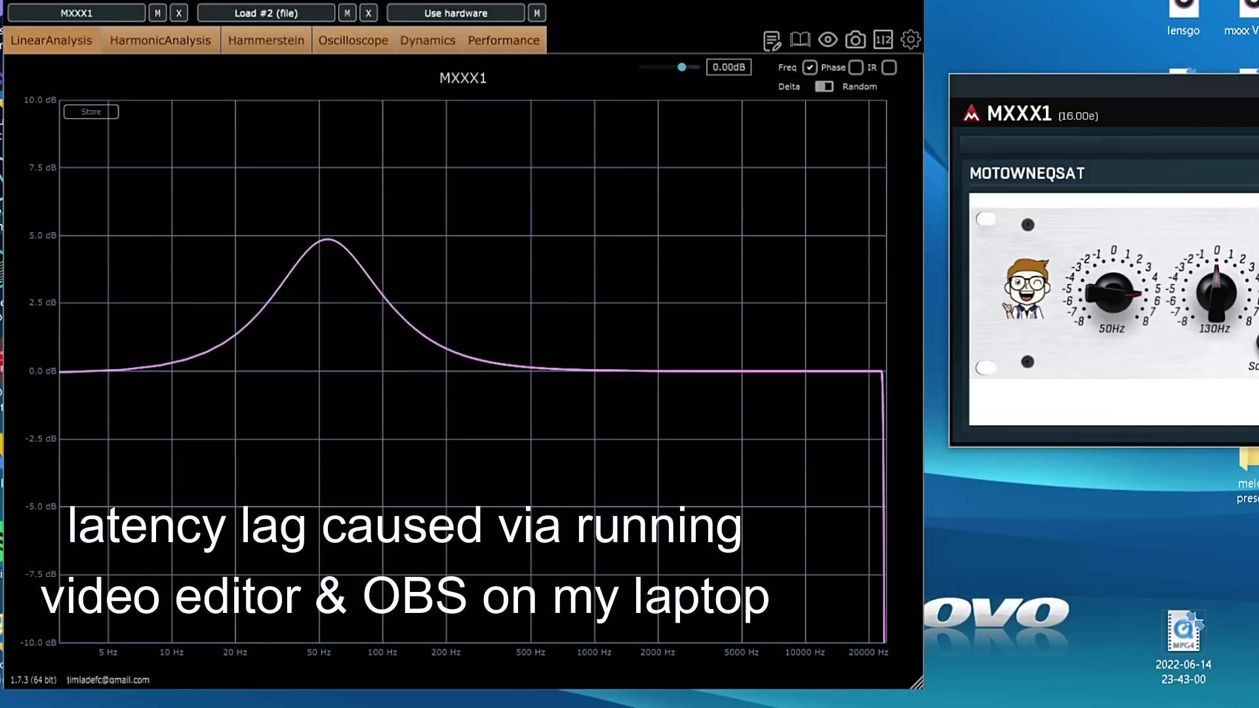
left_click_drag(1113, 282, 1113, 272)
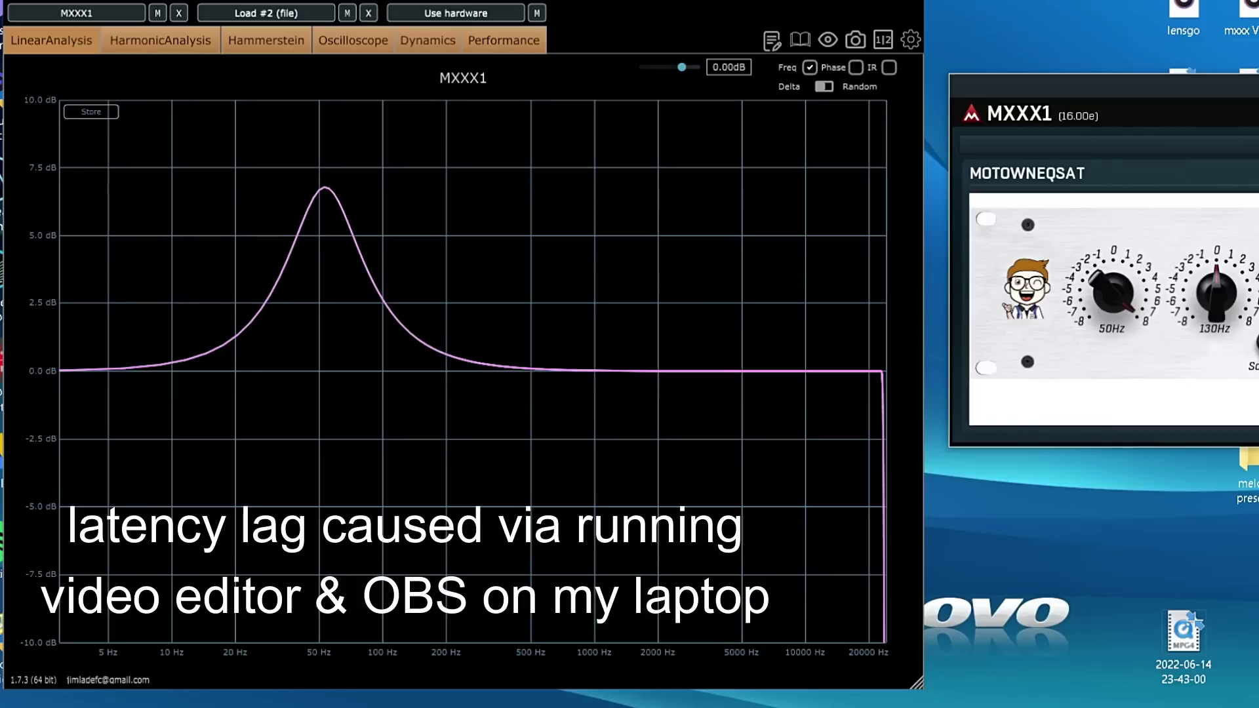
left_click_drag(1113, 272, 1113, 244)
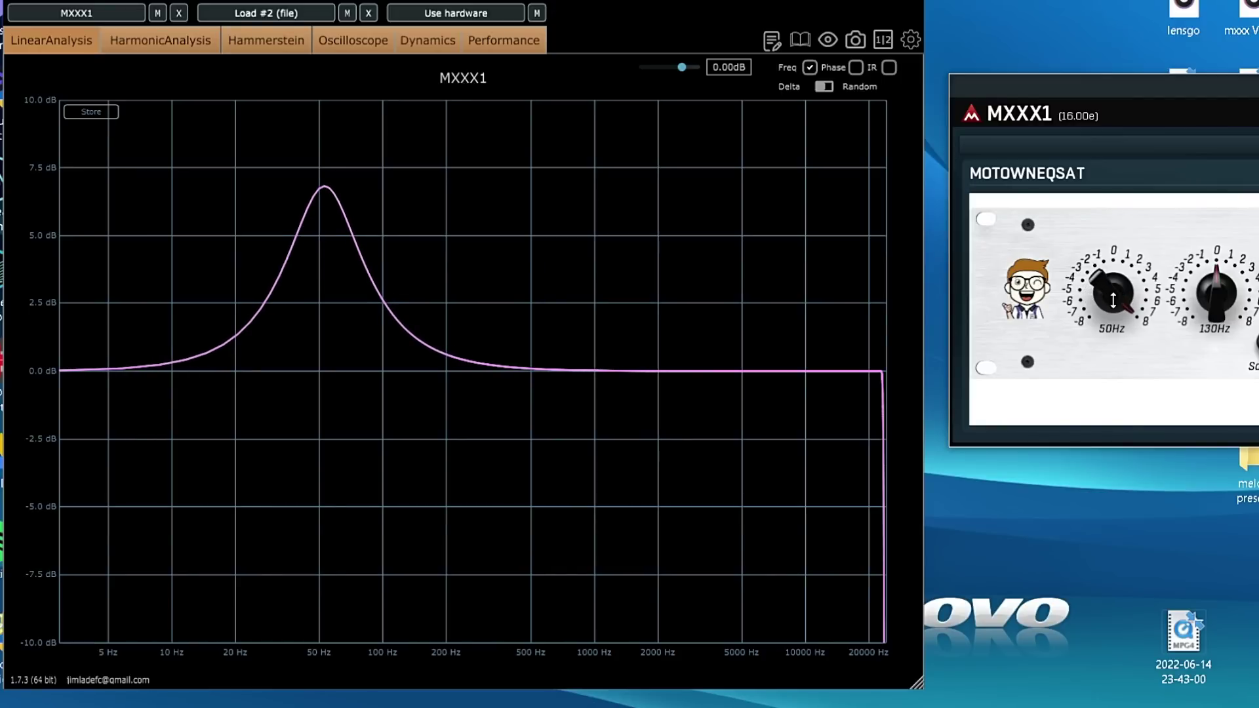
Boost the 50Hz and 130Hz knobs to about 4 and turn up the 2000Hz knob to view their Hammerstein harmonics.
left_click_drag(1070, 80, 664, 89)
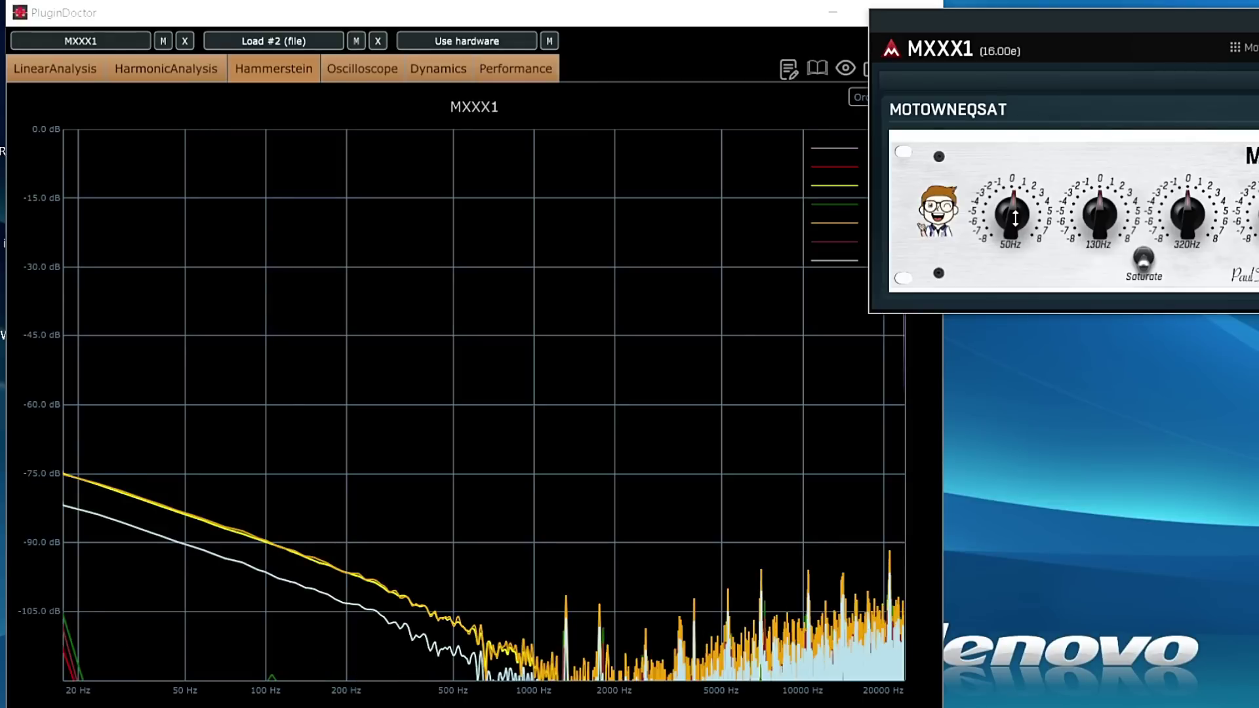
scroll(1015, 218, "down", 5)
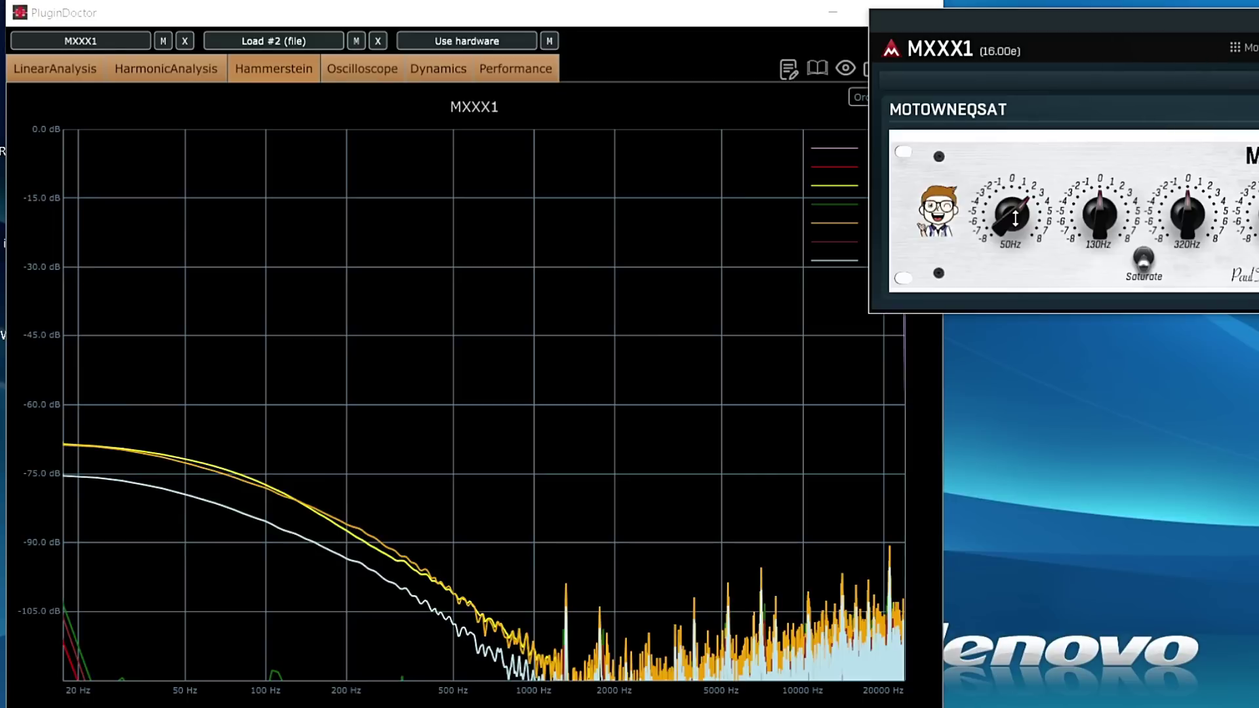
scroll(1015, 219, "up", 2)
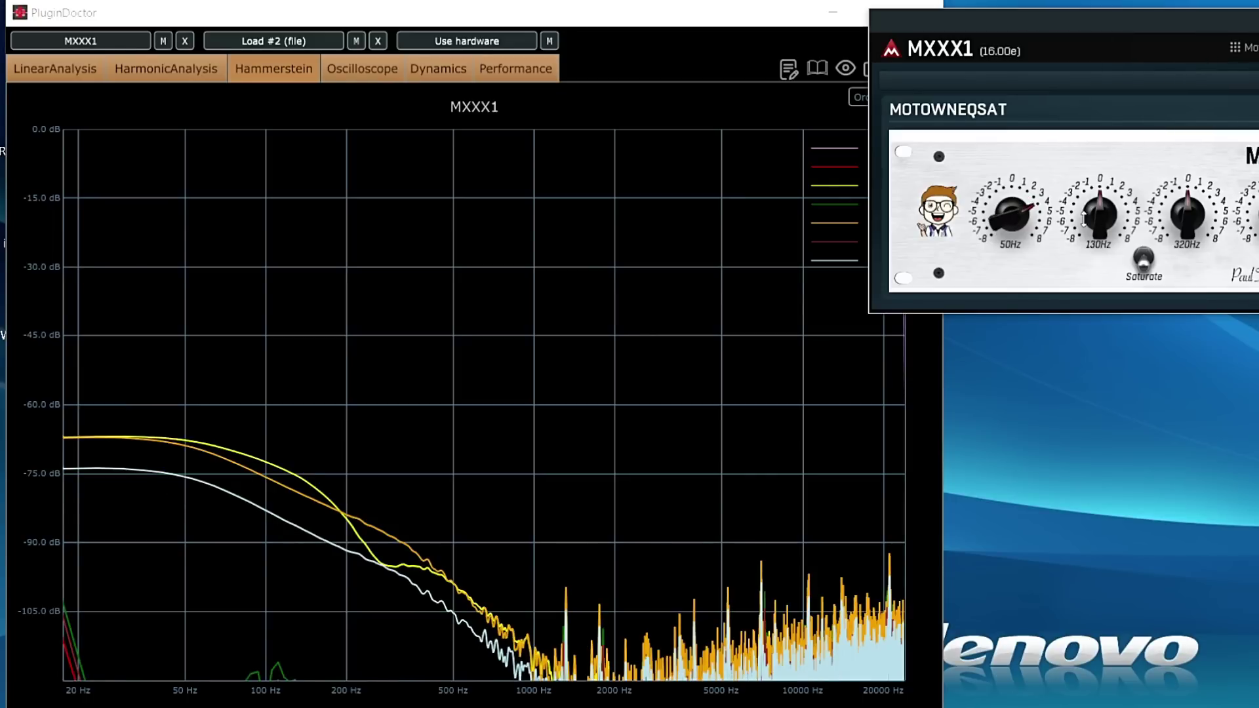
scroll(1105, 221, "up", 3)
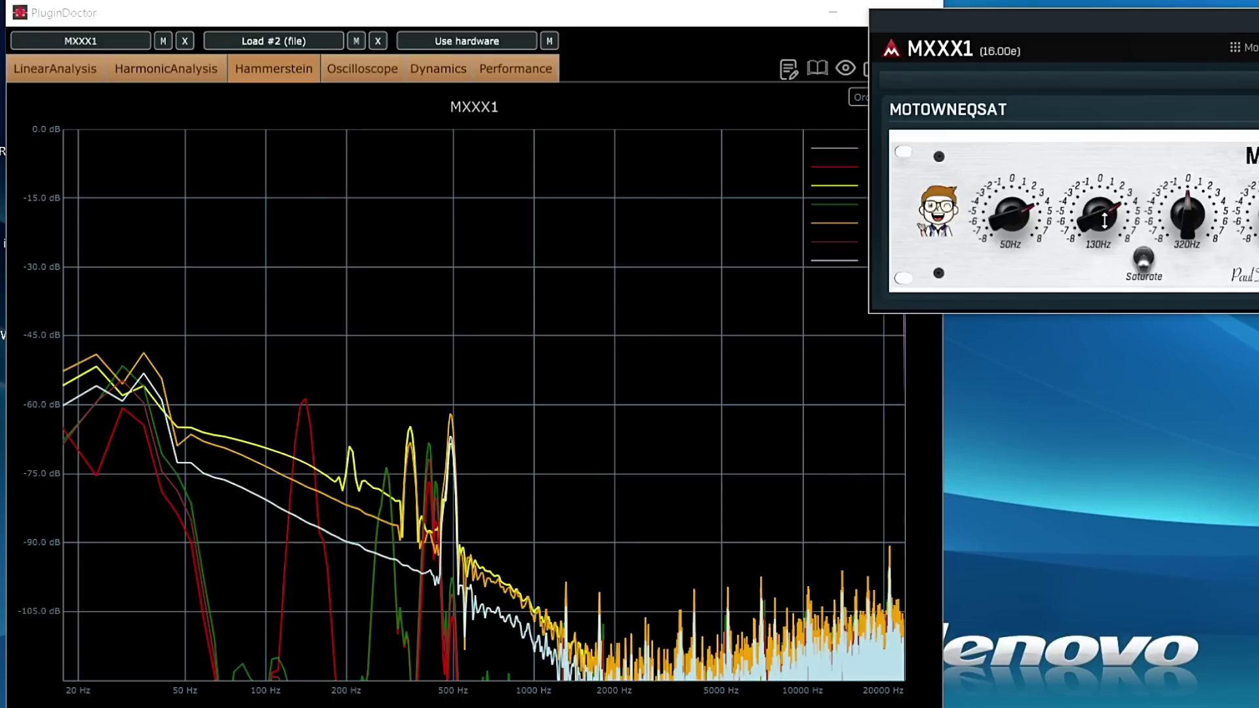
scroll(1105, 221, "up", 2)
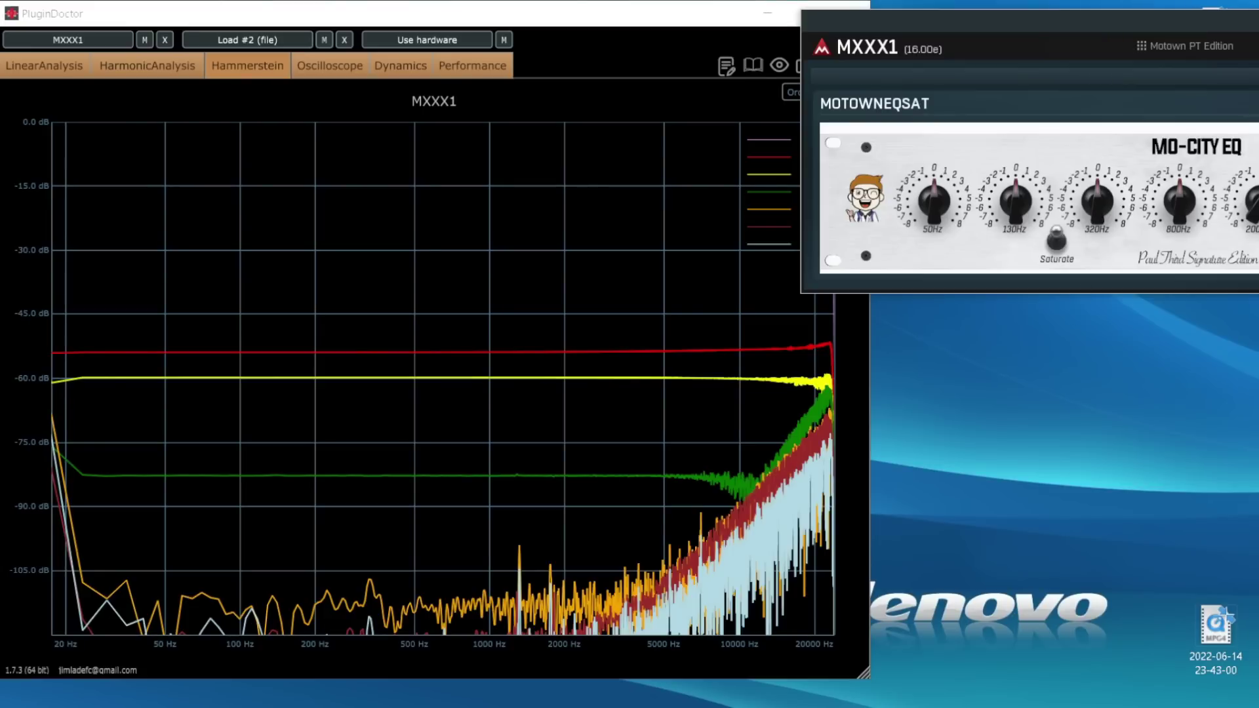
left_click_drag(1249, 203, 1249, 190)
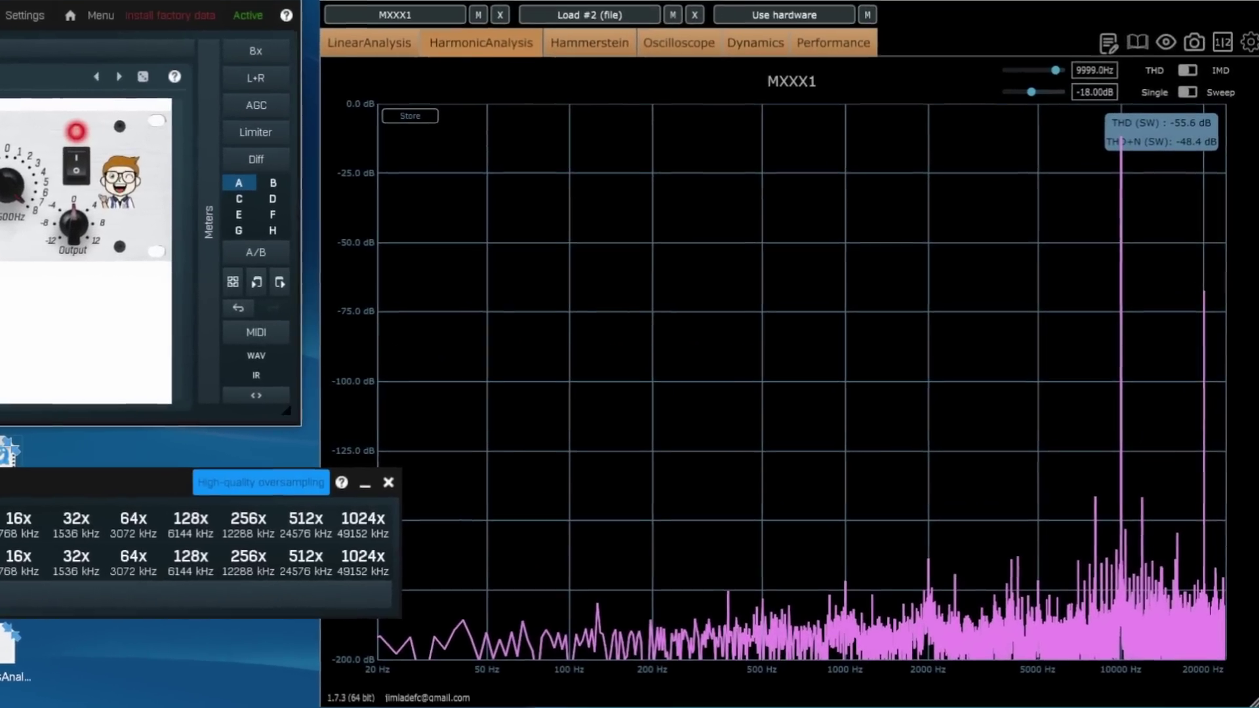
Try to set the harmonic analysis test level to -6 dB.
double_click(1089, 82)
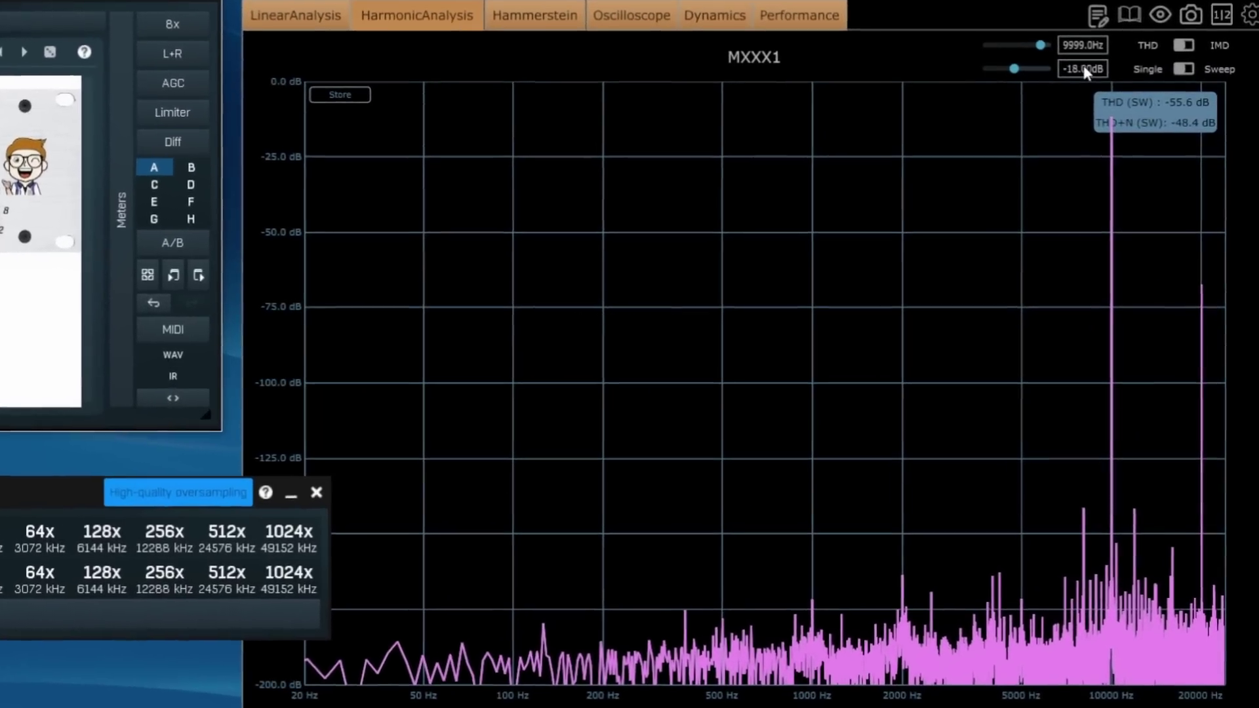
type("-6")
key("Return")
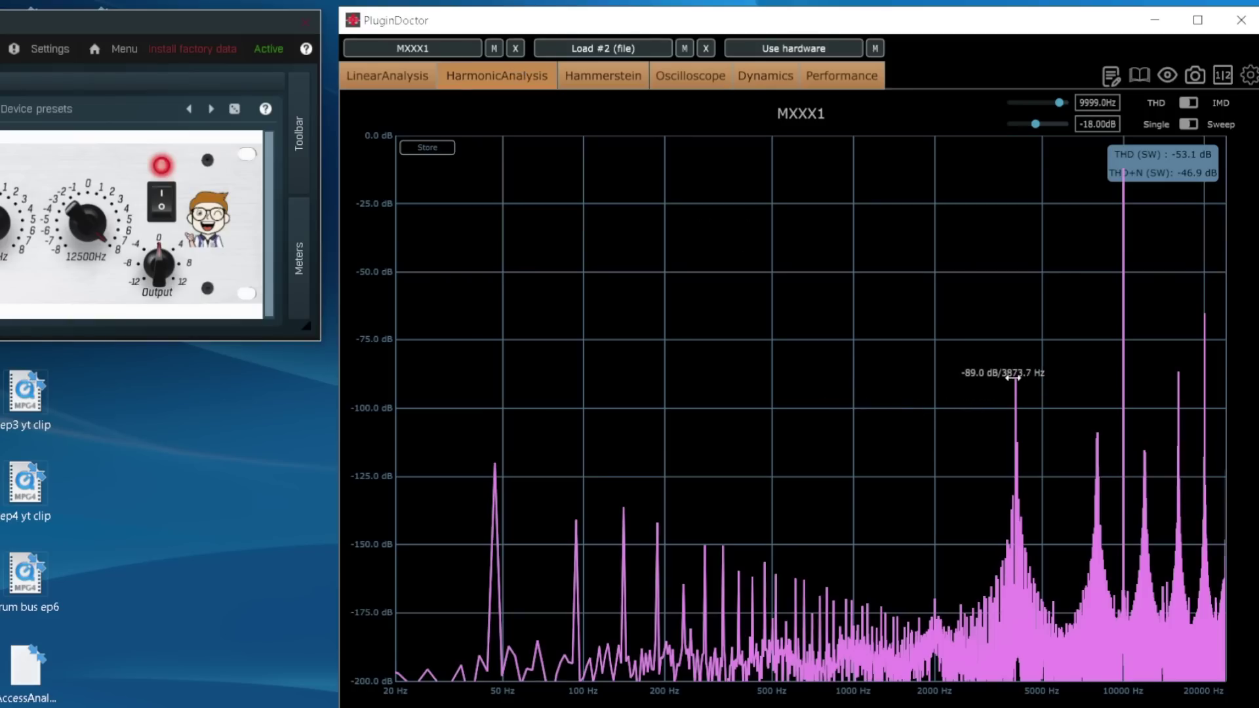
Set the plugin's normal oversampling to 2x and move the oversampling window off the harmonic analysis graph.
left_click(298, 143)
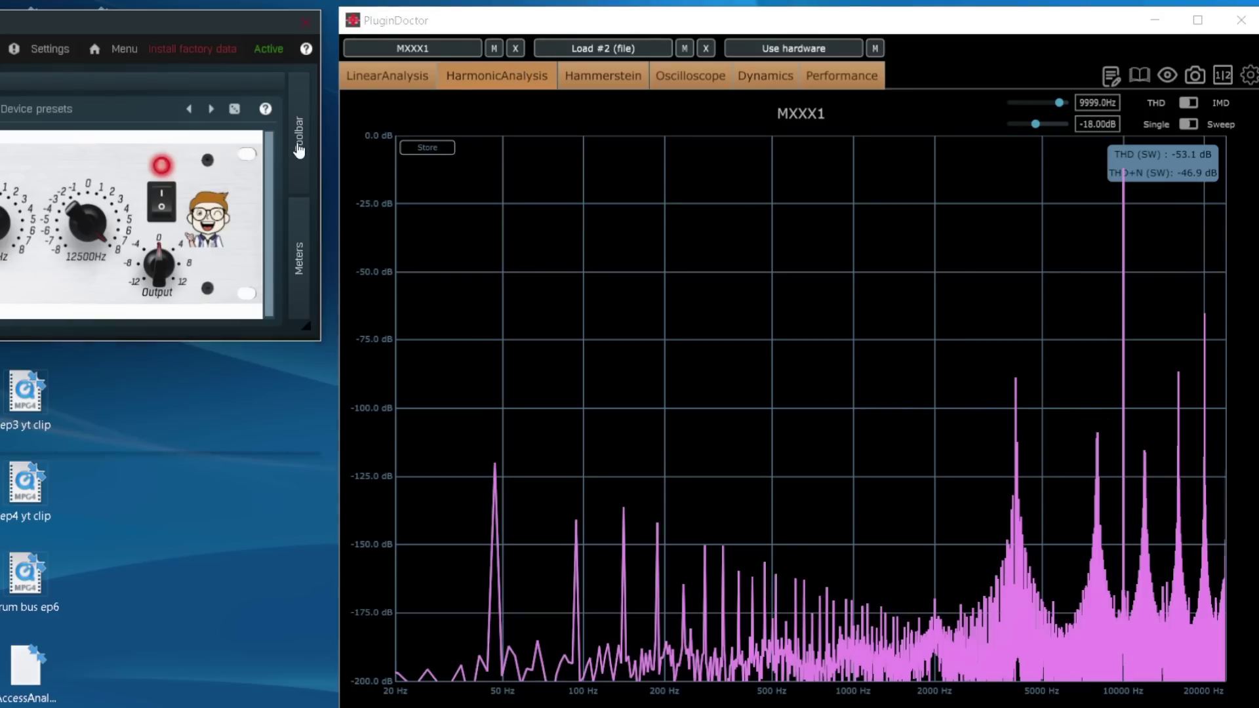
left_click(275, 87)
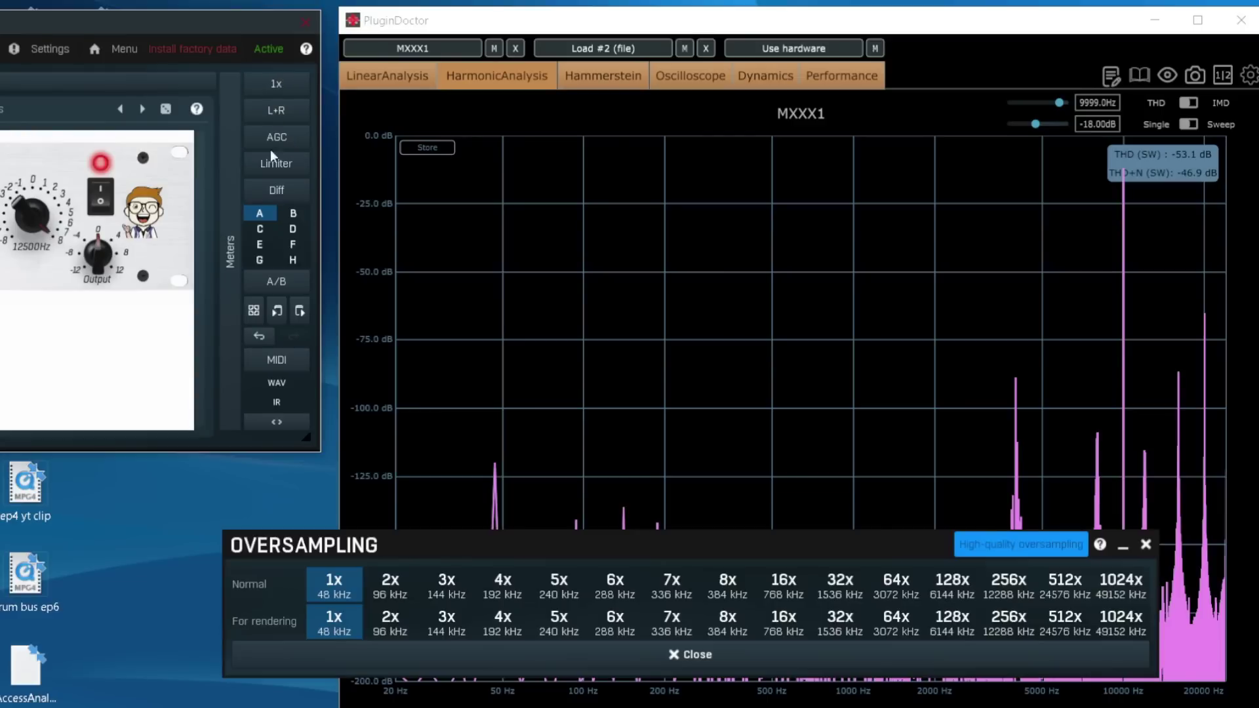
left_click(388, 582)
left_click_drag(592, 545, 0, 507)
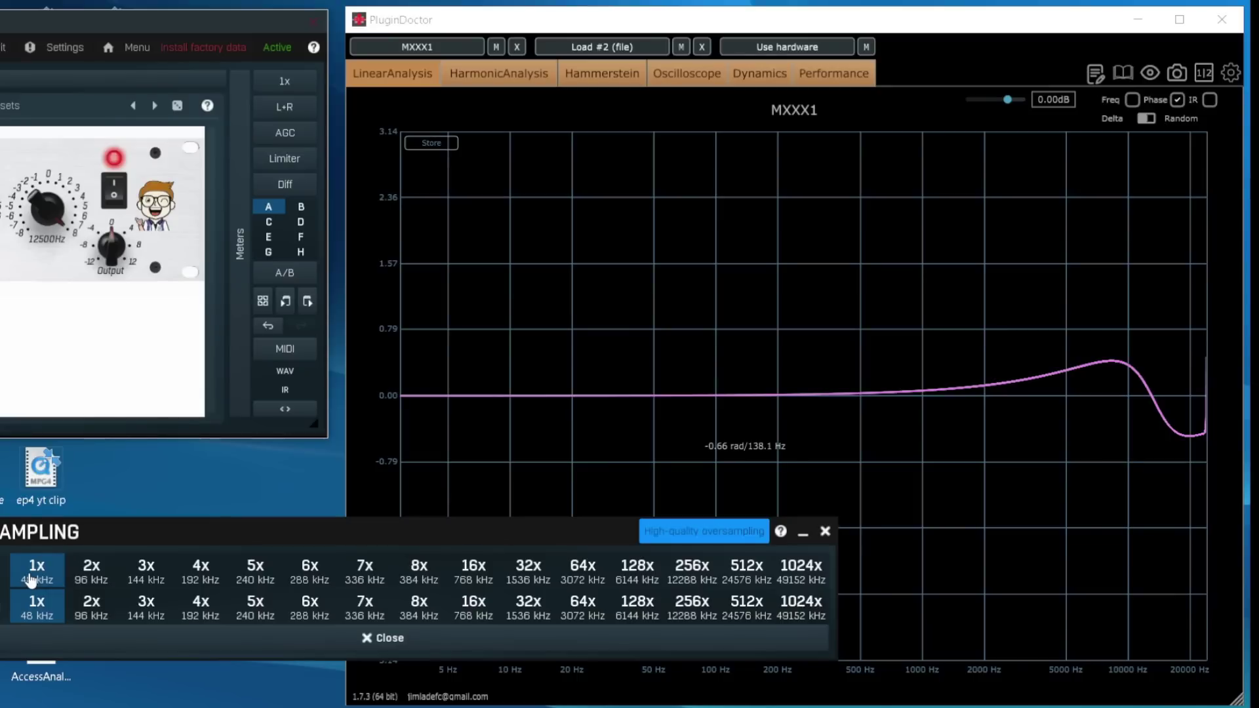
Step the plugin's oversampling through 2x, 4x, 6x and 8x to compare the phase response.
left_click(92, 574)
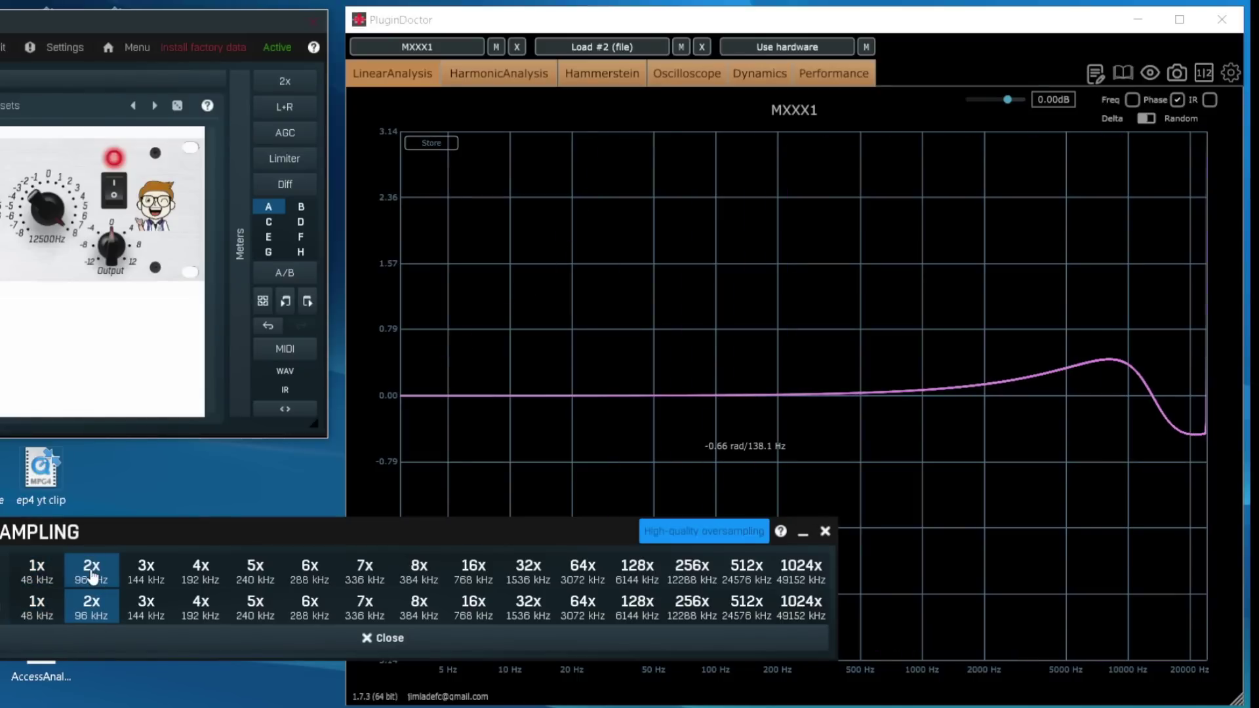
left_click(200, 574)
left_click(313, 572)
left_click(420, 573)
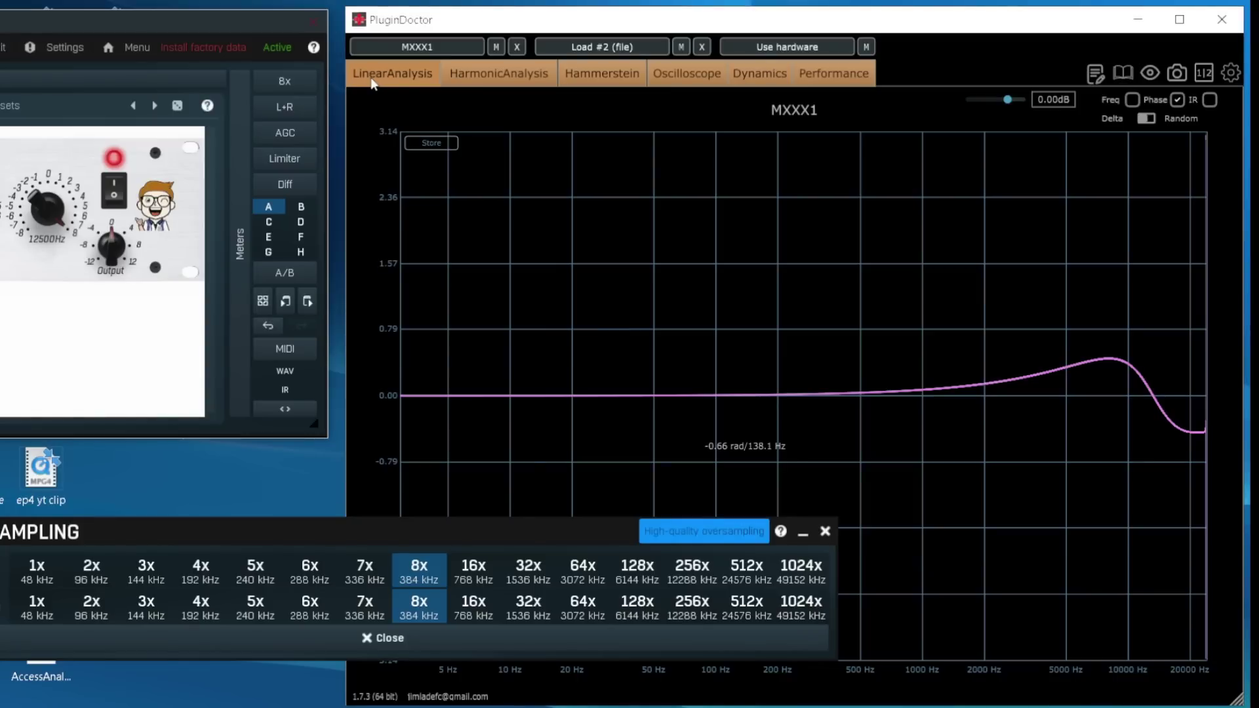
Plot the frequency response and step the oversampling through 1x, 2x, 4x, 6x and 8x to compare the curves.
left_click(1133, 100)
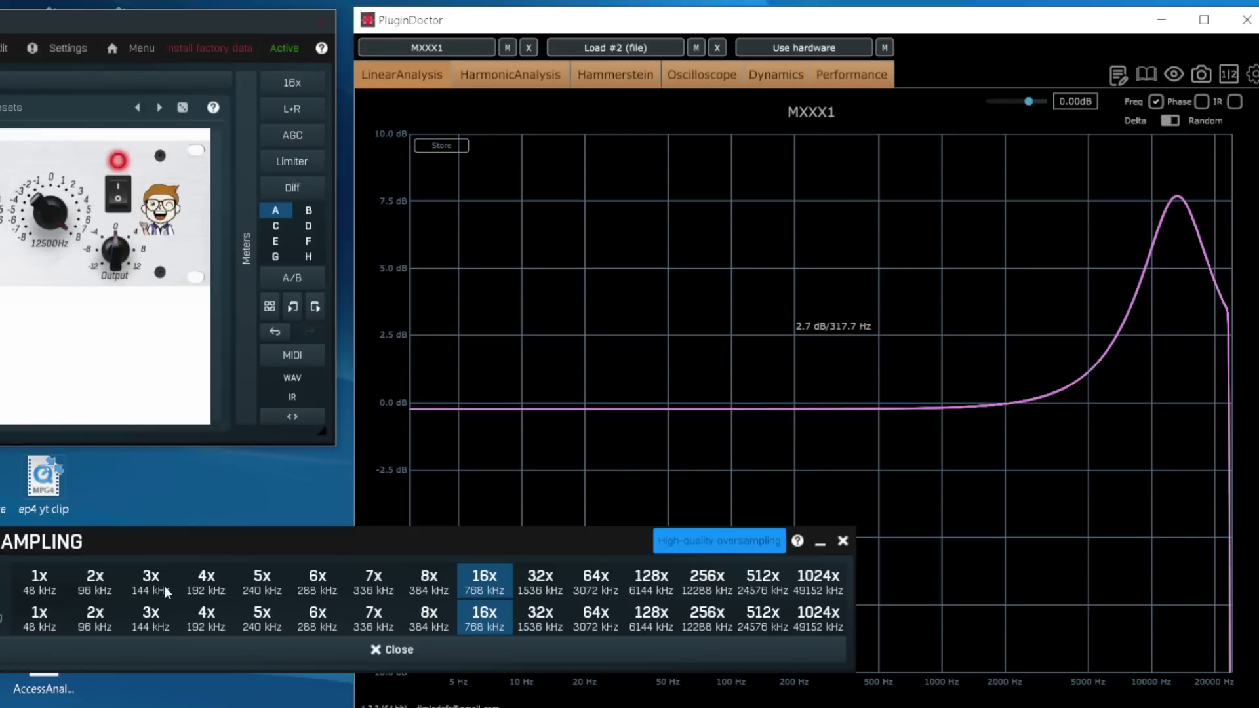
left_click(37, 568)
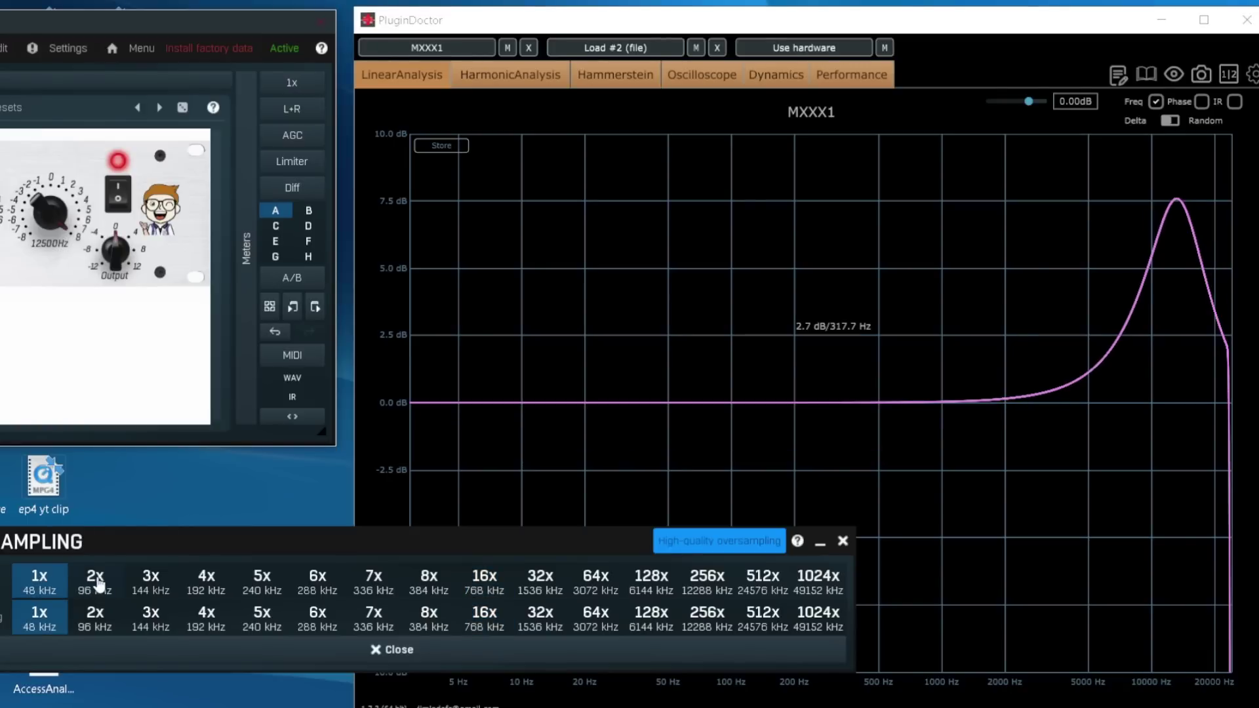
left_click(96, 580)
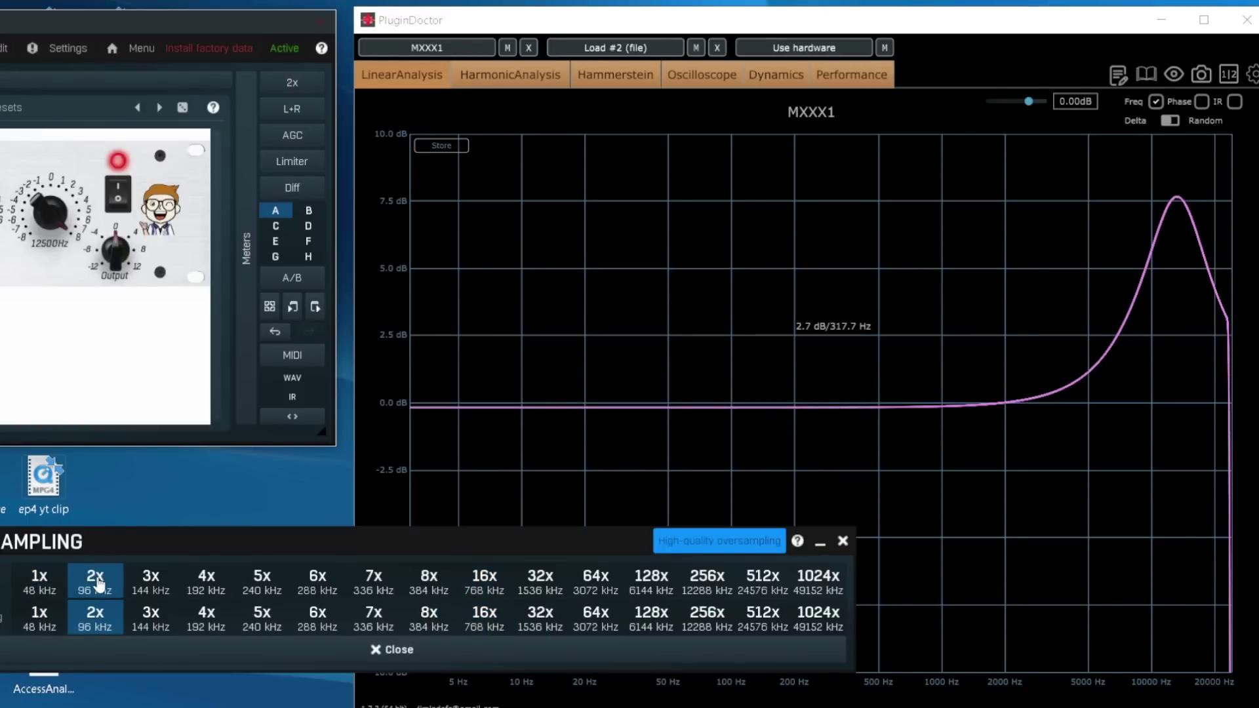
left_click(206, 581)
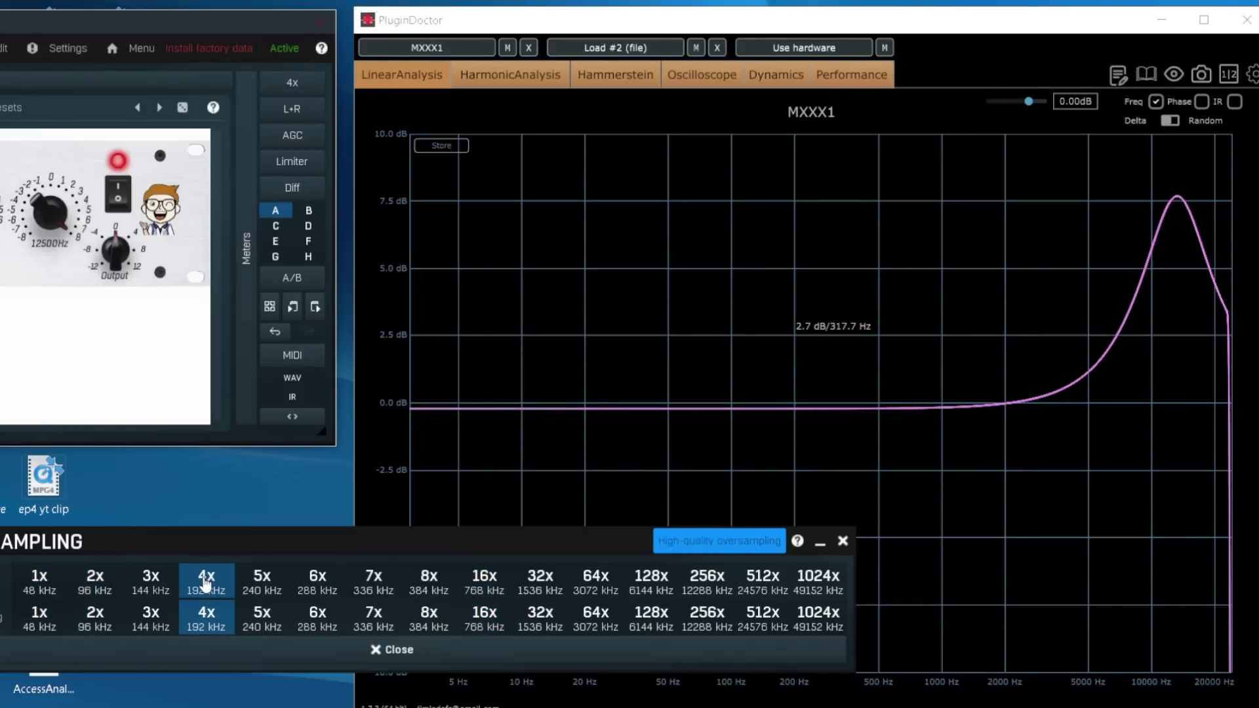
left_click(315, 585)
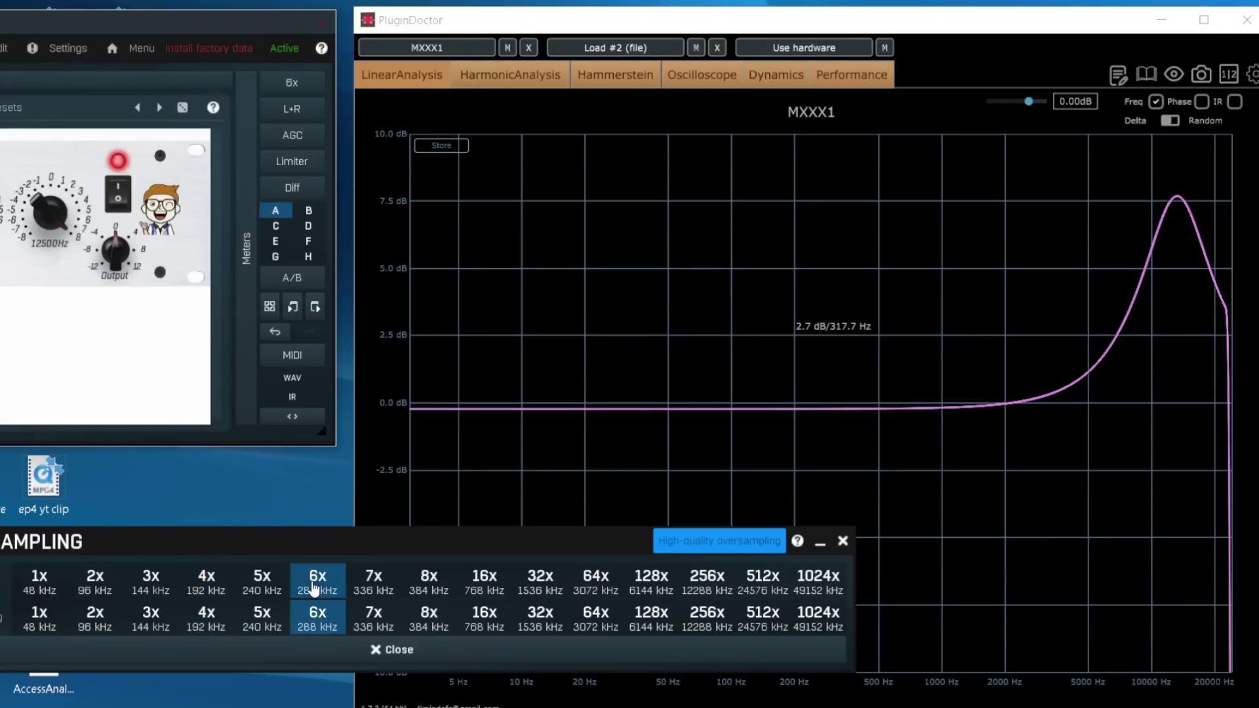
left_click(440, 584)
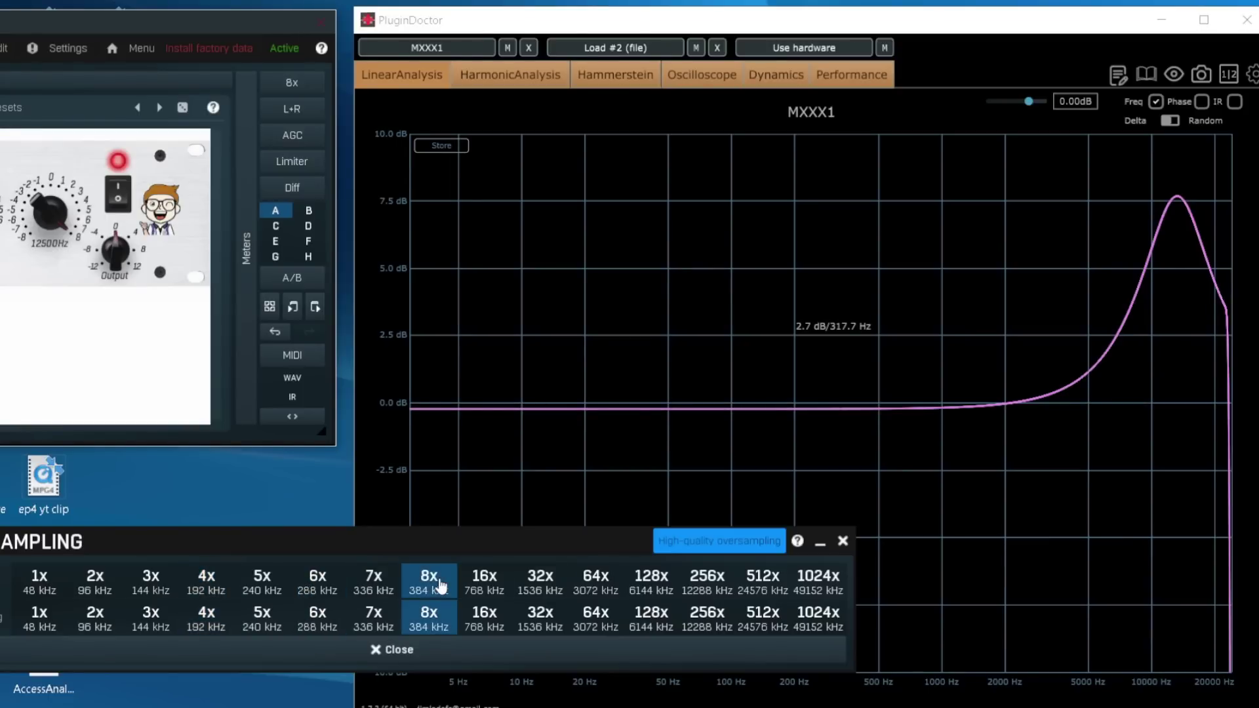
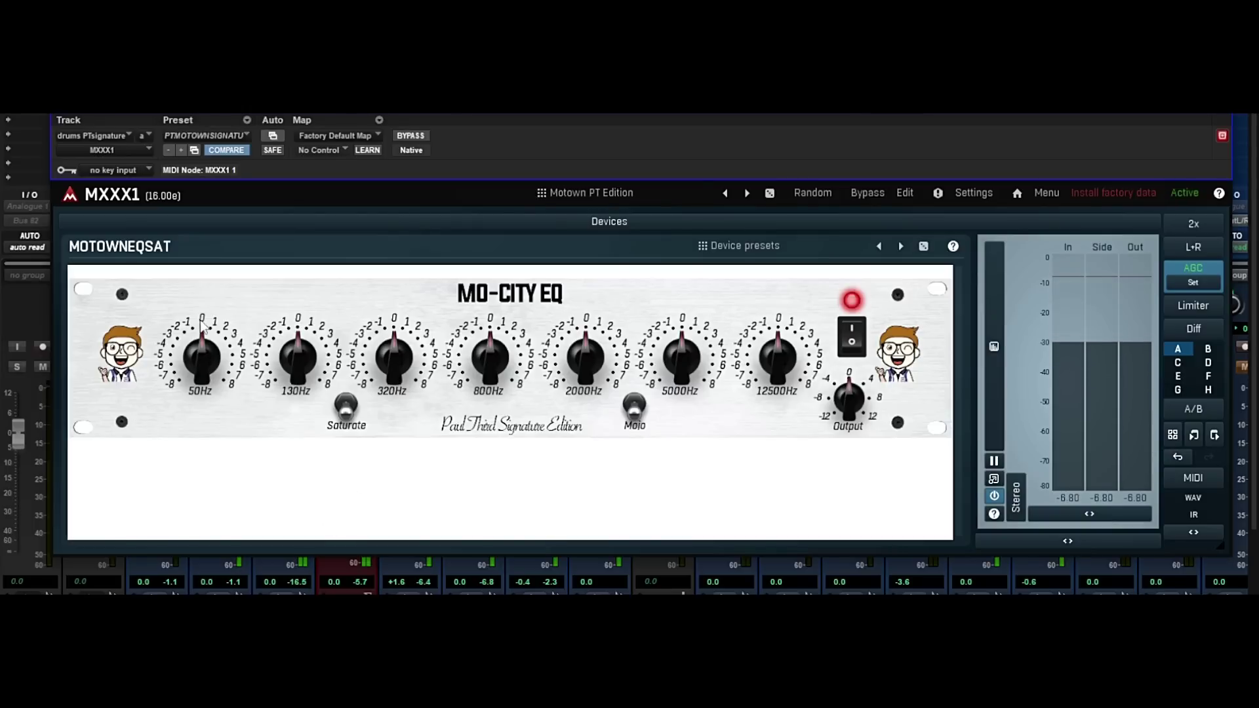
Boost the 50Hz band to about +2, 130Hz, 5000Hz and 12500Hz to about +3 and 2000Hz slightly, and cut 320Hz to about -3.
left_click_drag(203, 364, 203, 324)
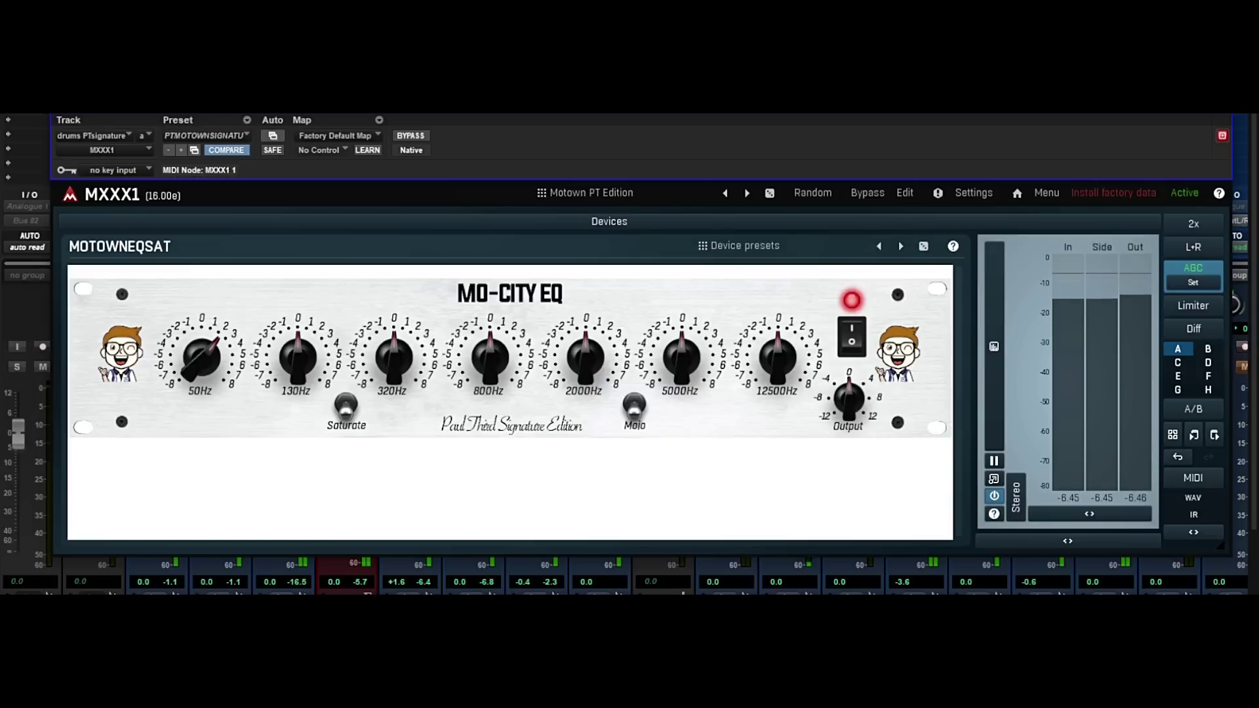
left_click_drag(298, 359, 298, 328)
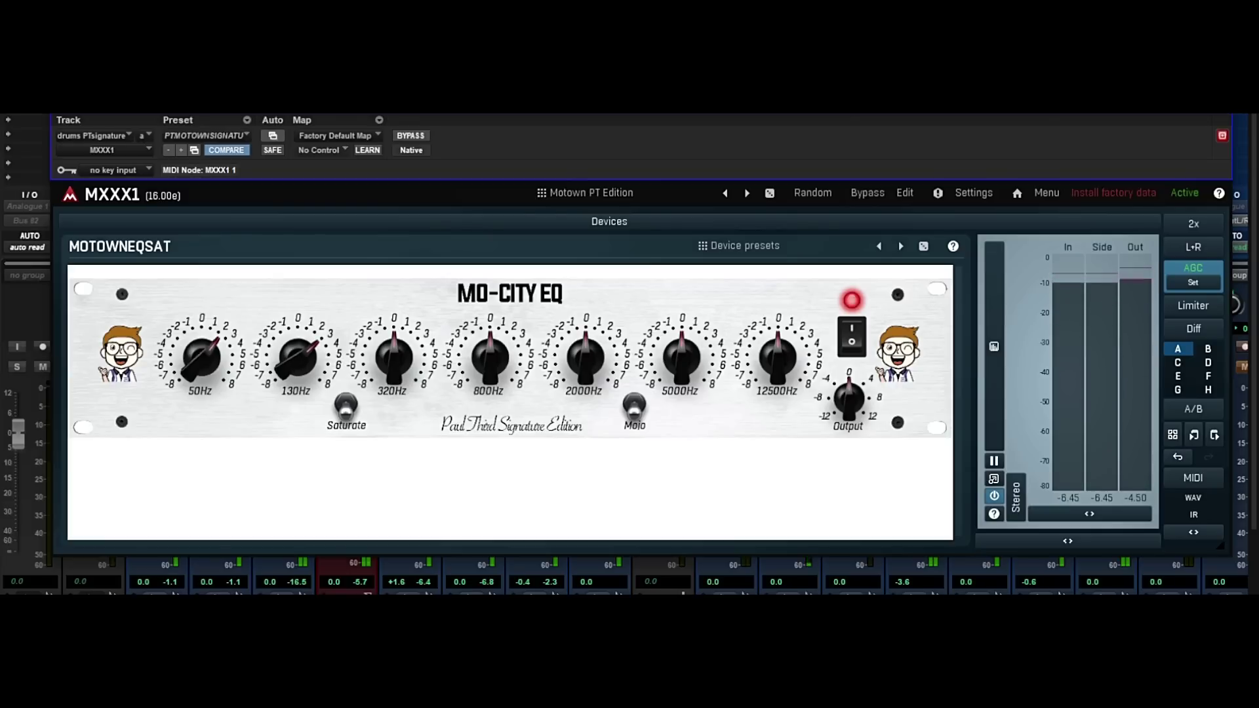
left_click_drag(394, 355, 393, 369)
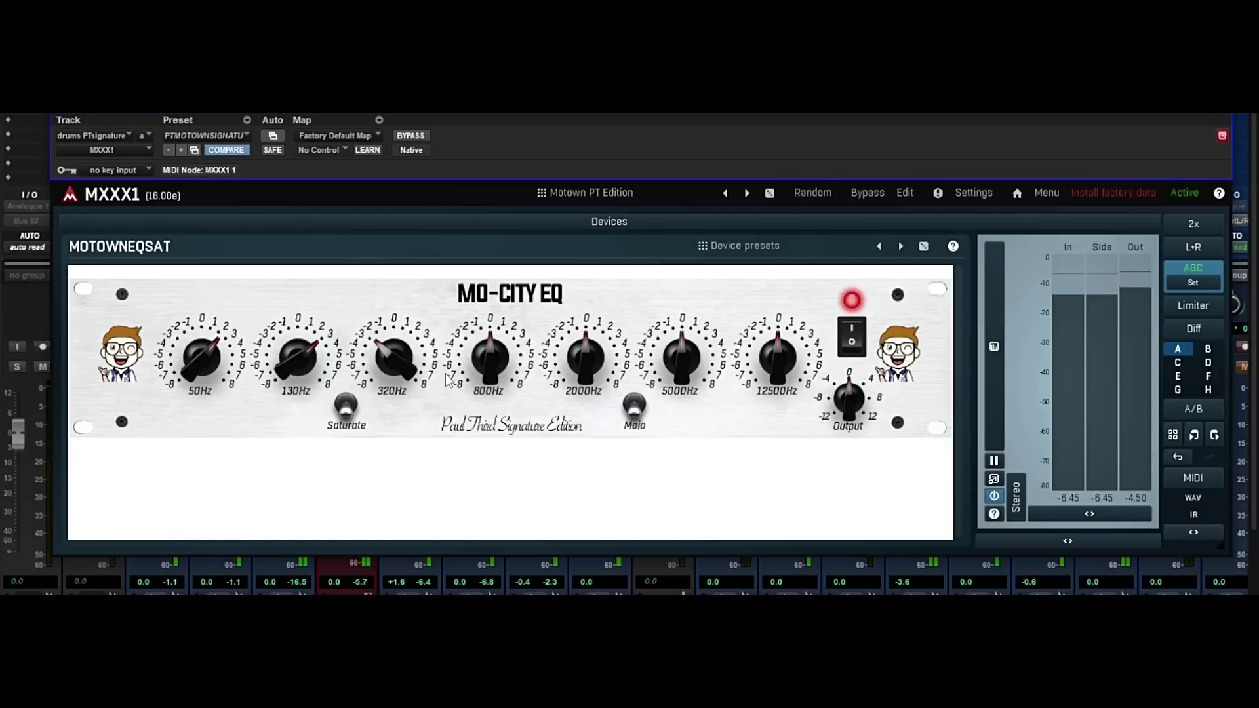
left_click_drag(586, 358, 586, 352)
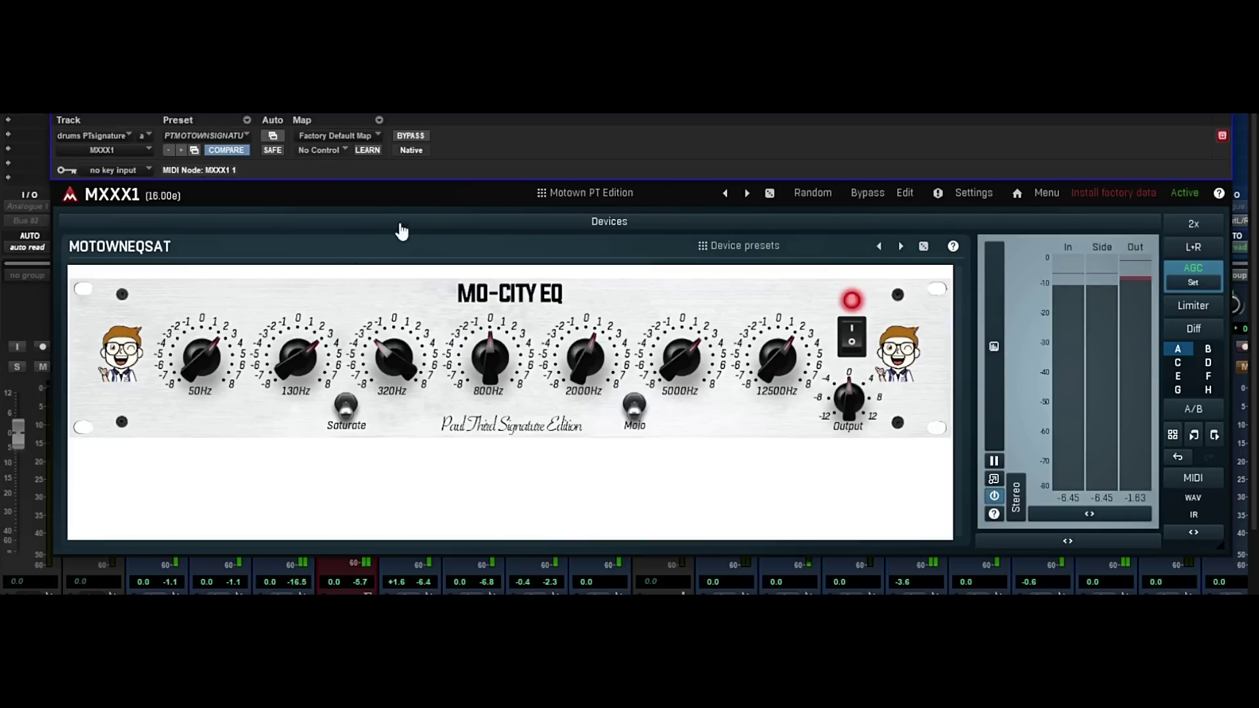
Compare the drum sound with the plugin bypassed and active, and with Saturate switched on and off.
left_click(411, 136)
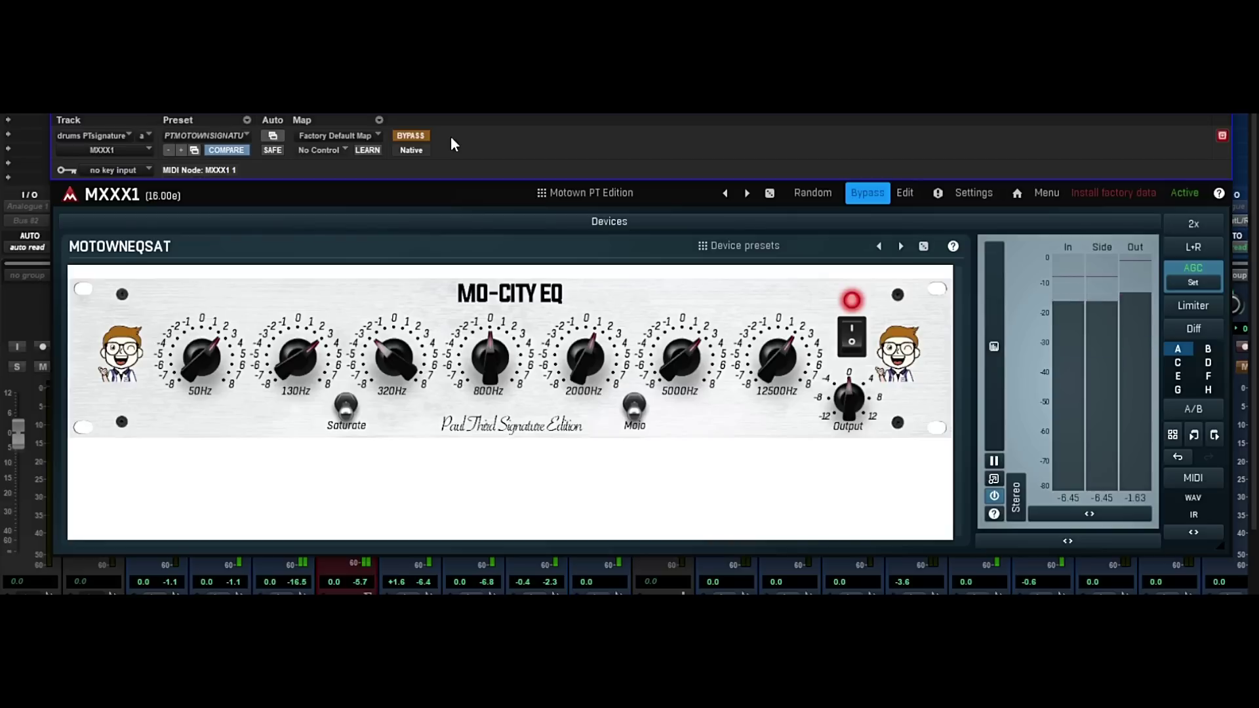
left_click(411, 136)
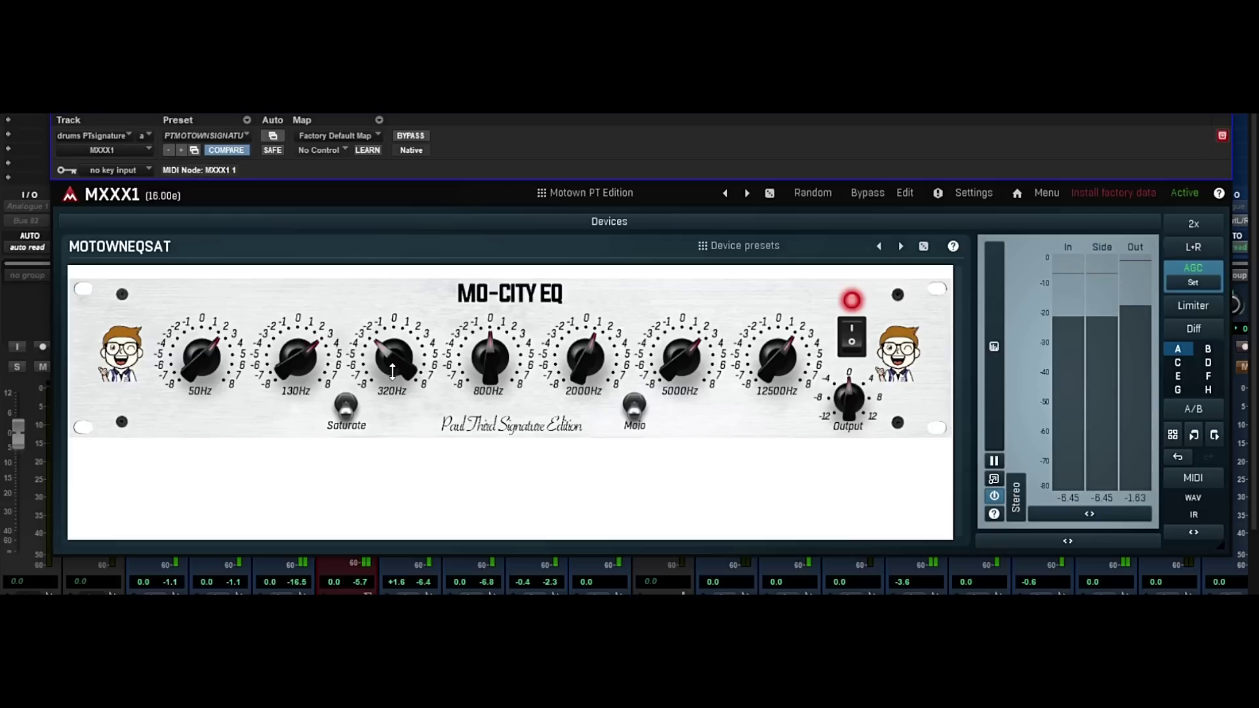
left_click(346, 413)
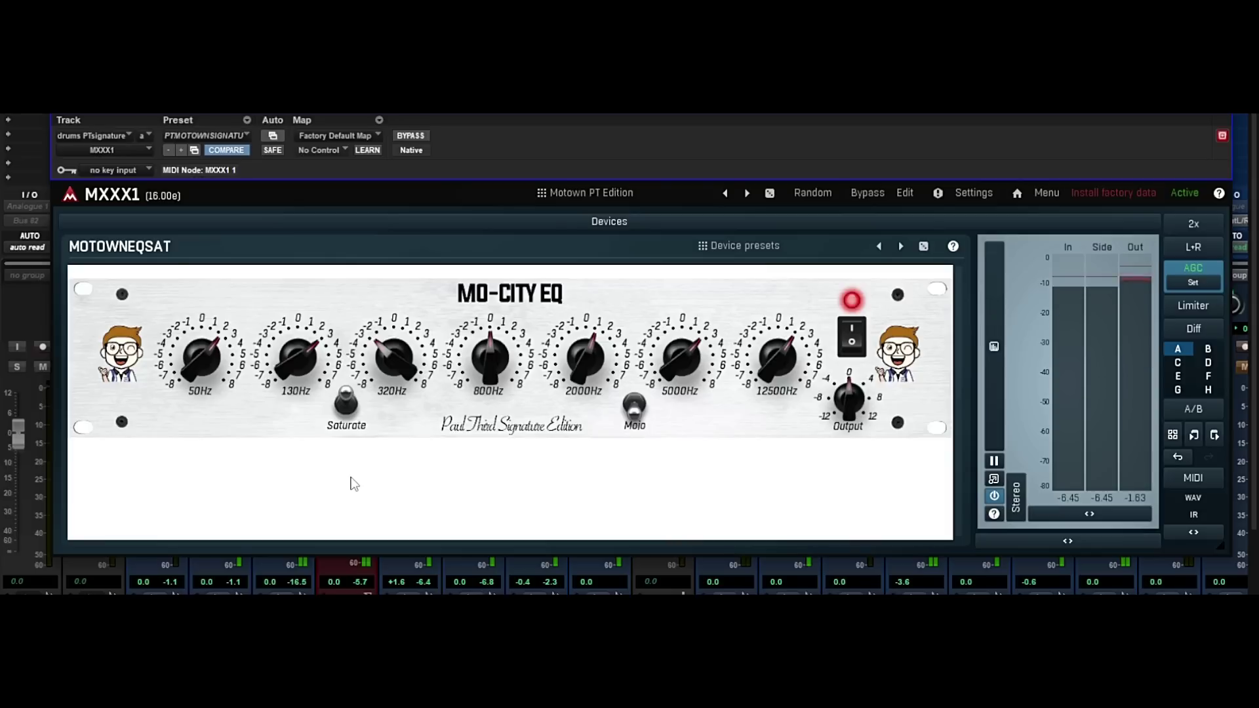
left_click(346, 404)
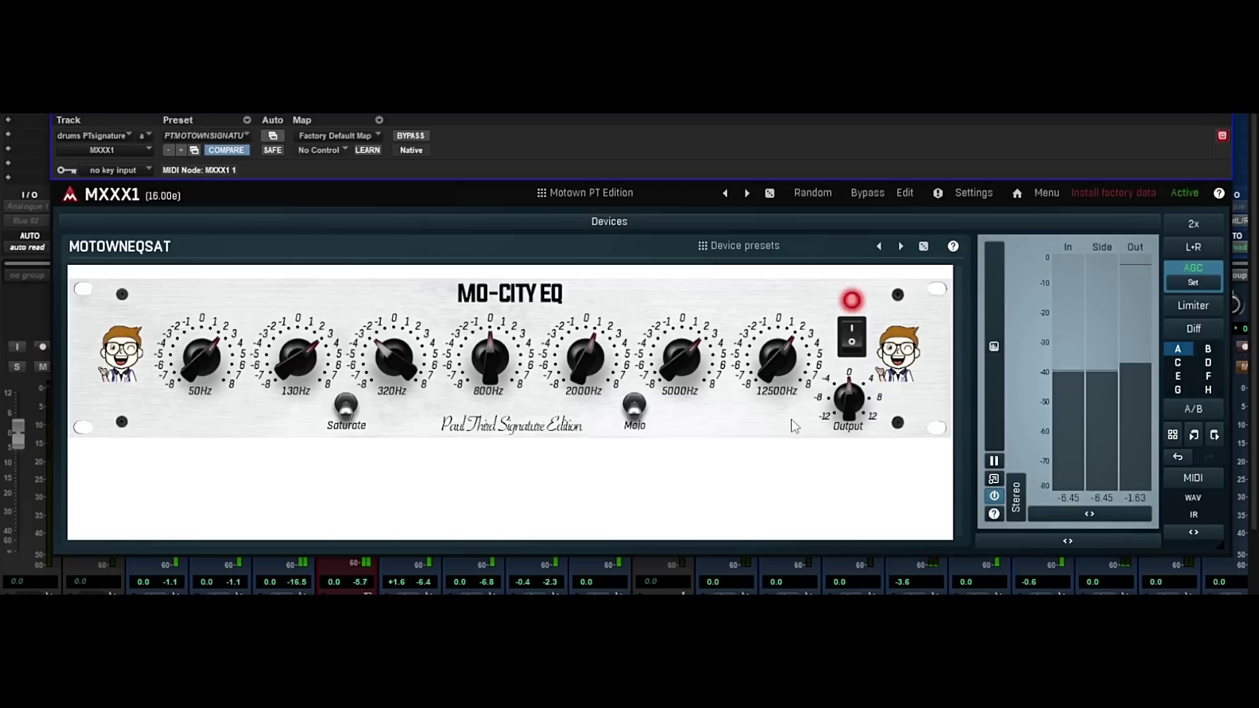
Switch on Mojo and Saturate together and compare the result against the bypassed sound.
left_click(637, 412)
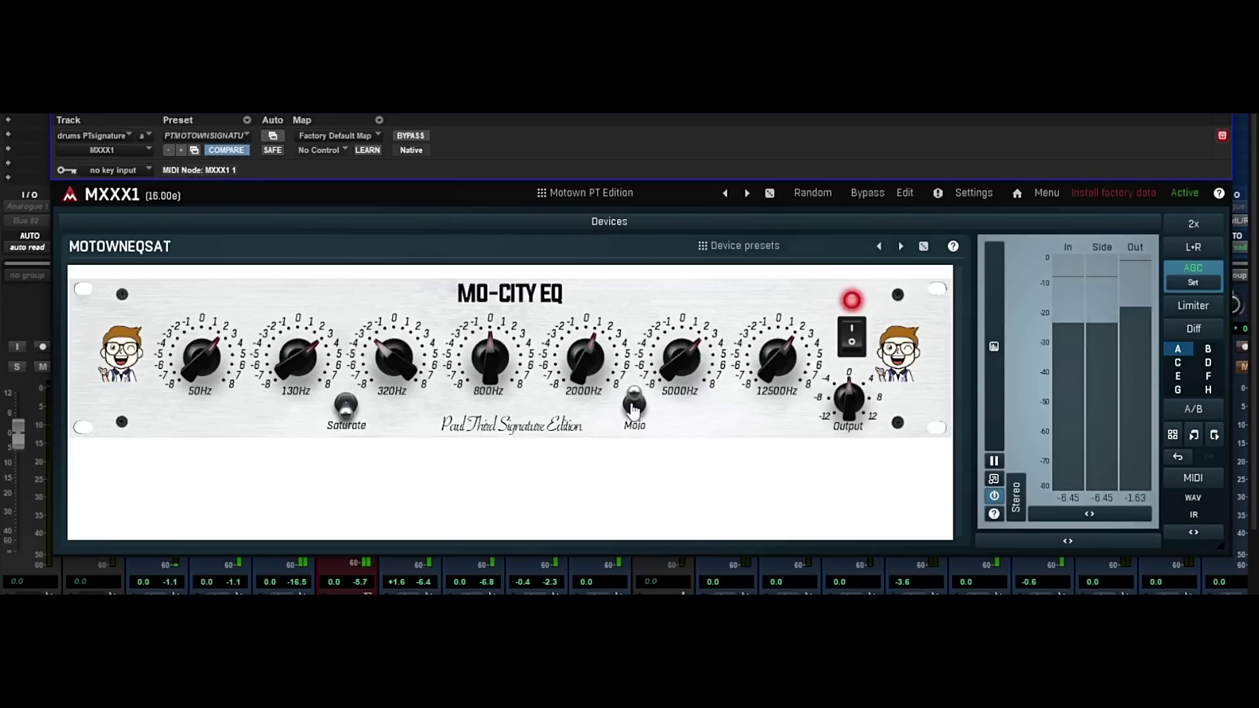
left_click(634, 409)
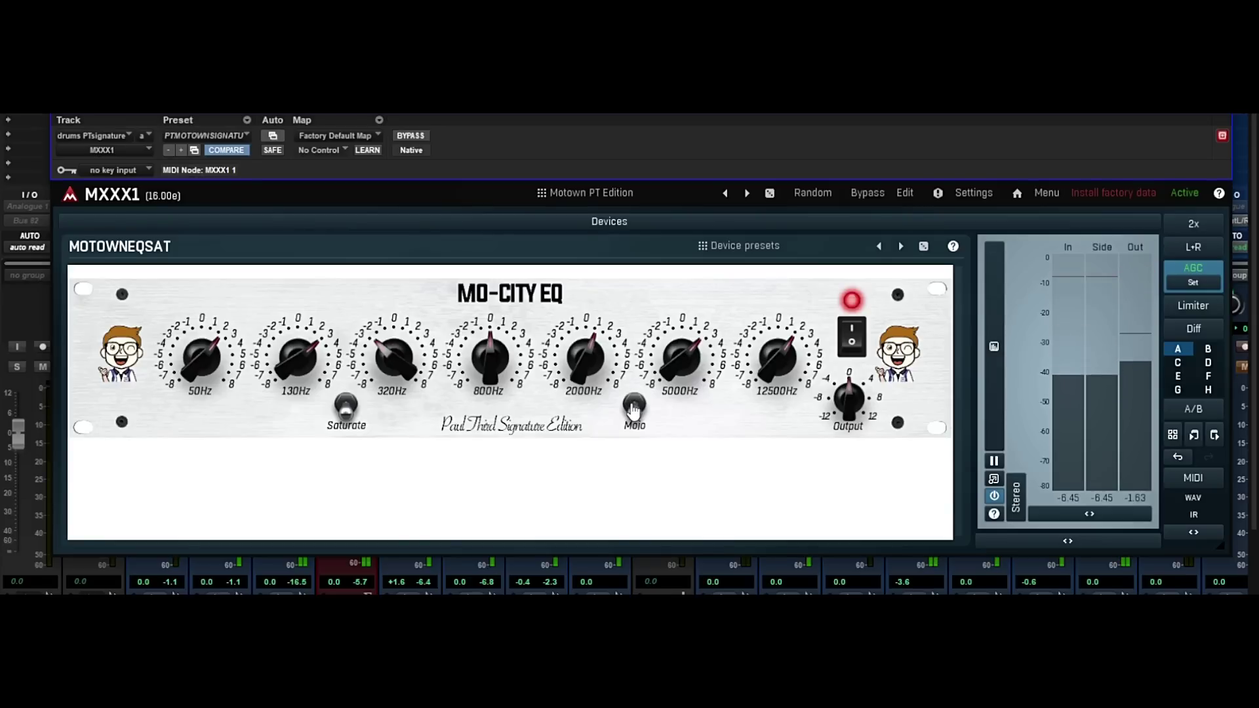
left_click(633, 409)
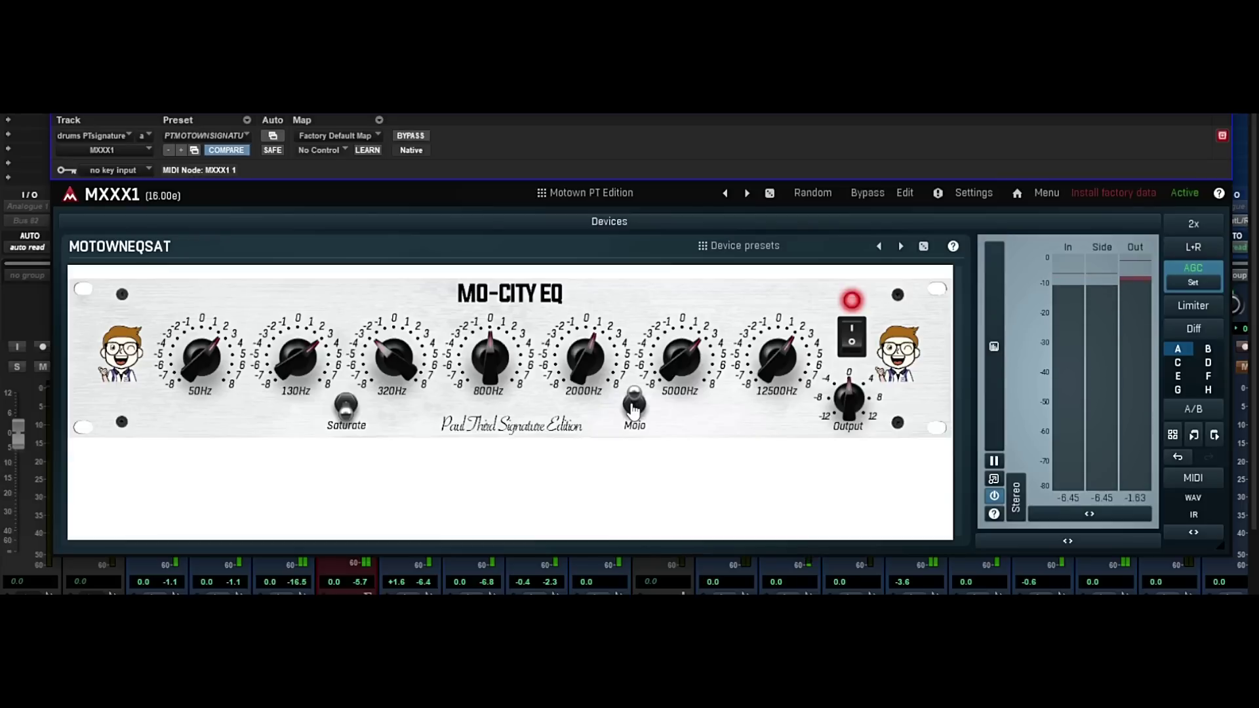
left_click(348, 410)
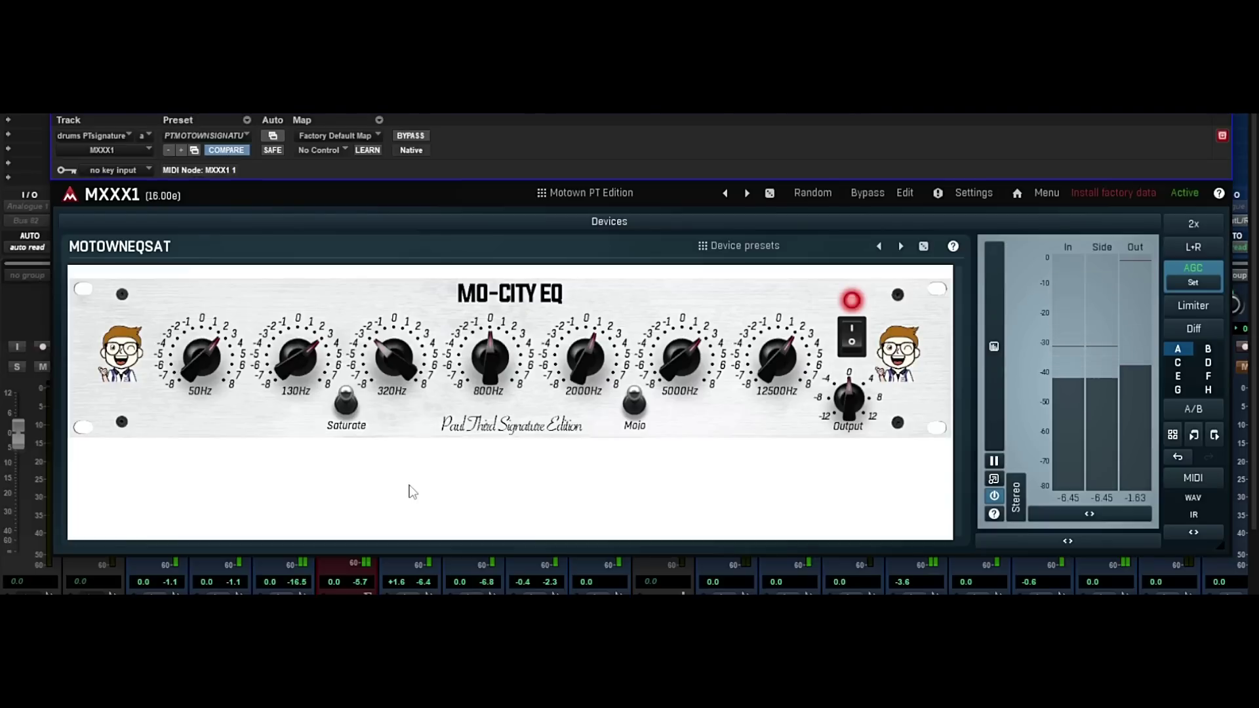
left_click(412, 136)
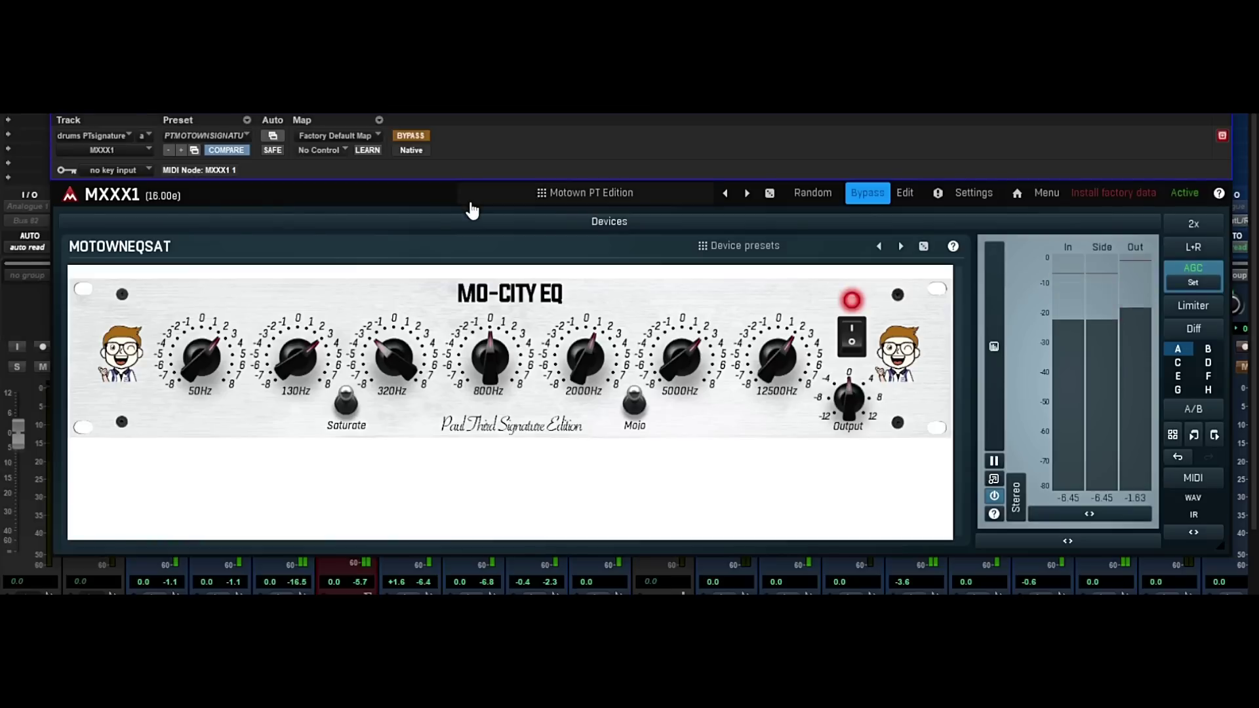
left_click(416, 136)
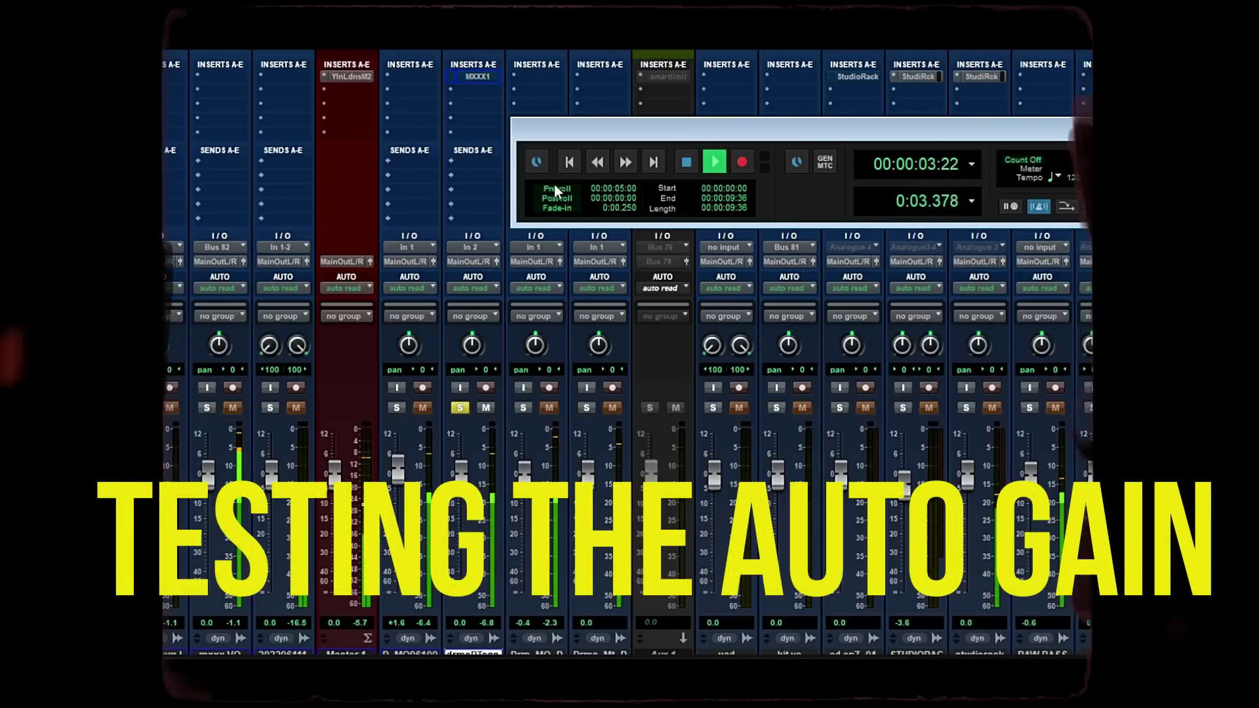
Move the MXXX1 window clear of the mixer and check the bypassed signal's loudness in the master track's Youlean Loudness Meter 2.
left_click(469, 76)
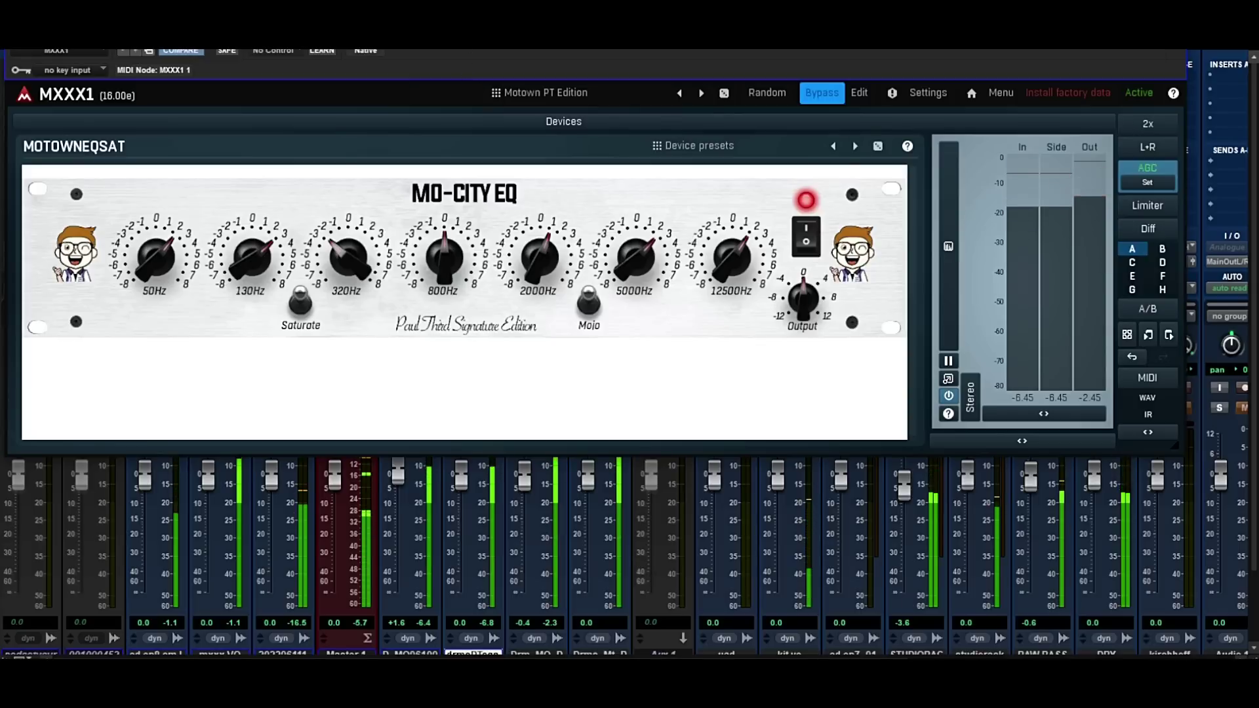
left_click_drag(468, 76, 594, 172)
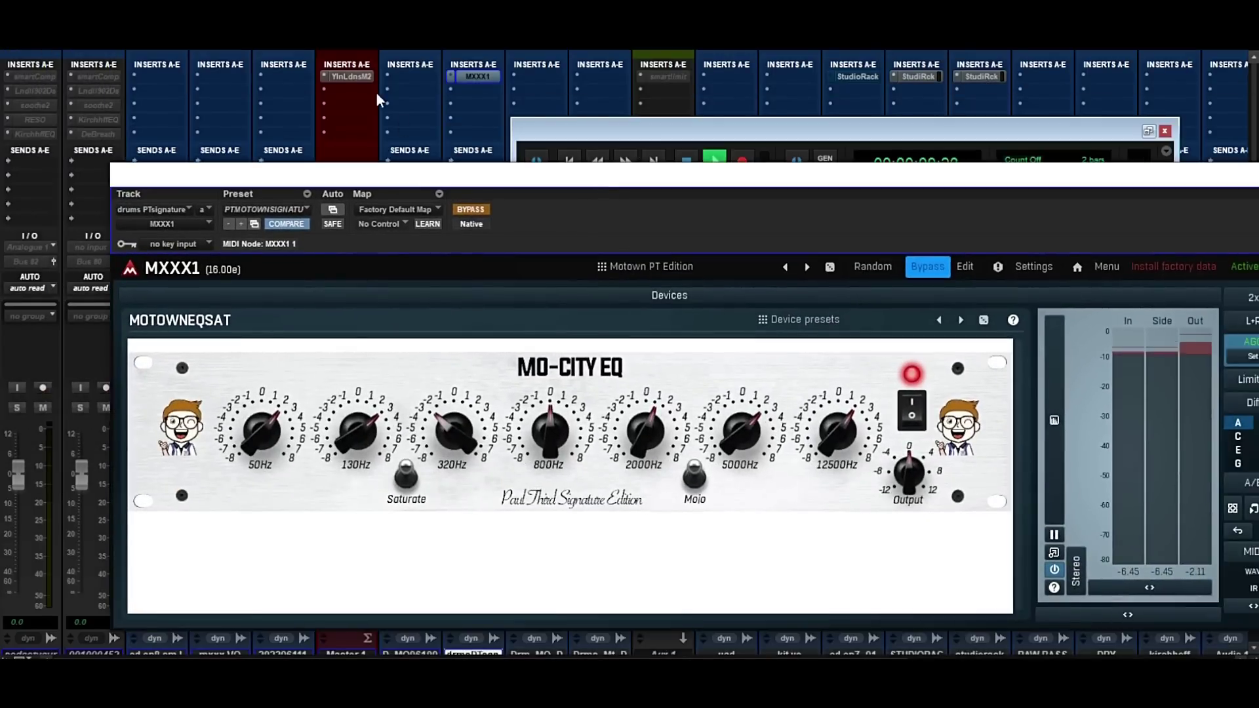
left_click(352, 76)
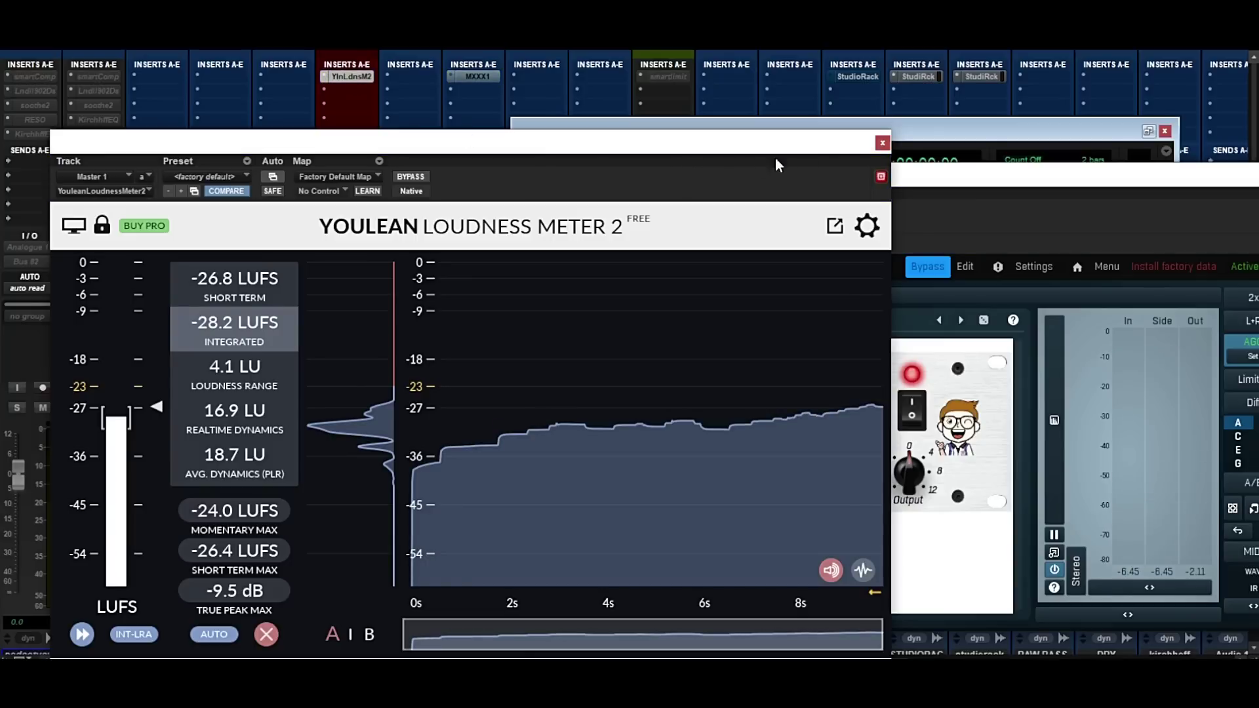
left_click(882, 143)
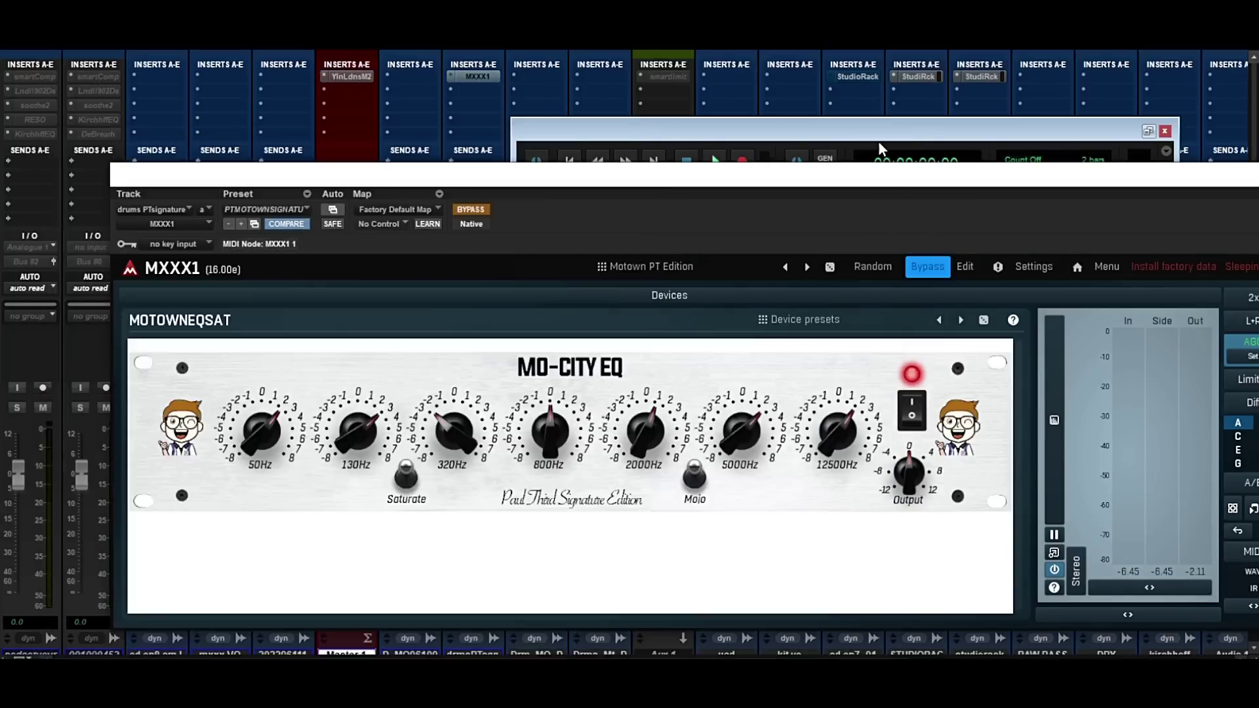
Take MXXX1 out of bypass, play the drum passage and check its loudness in the master track's loudness meter.
left_click(472, 210)
left_click(472, 211)
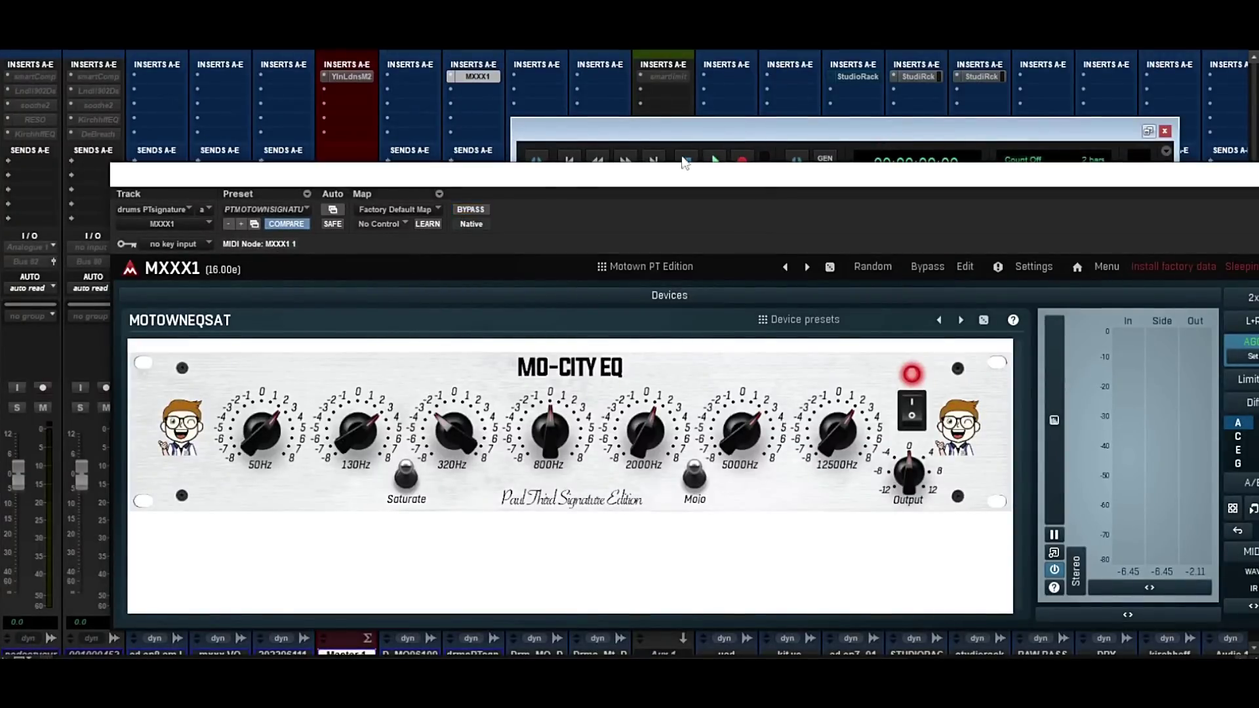
left_click(714, 157)
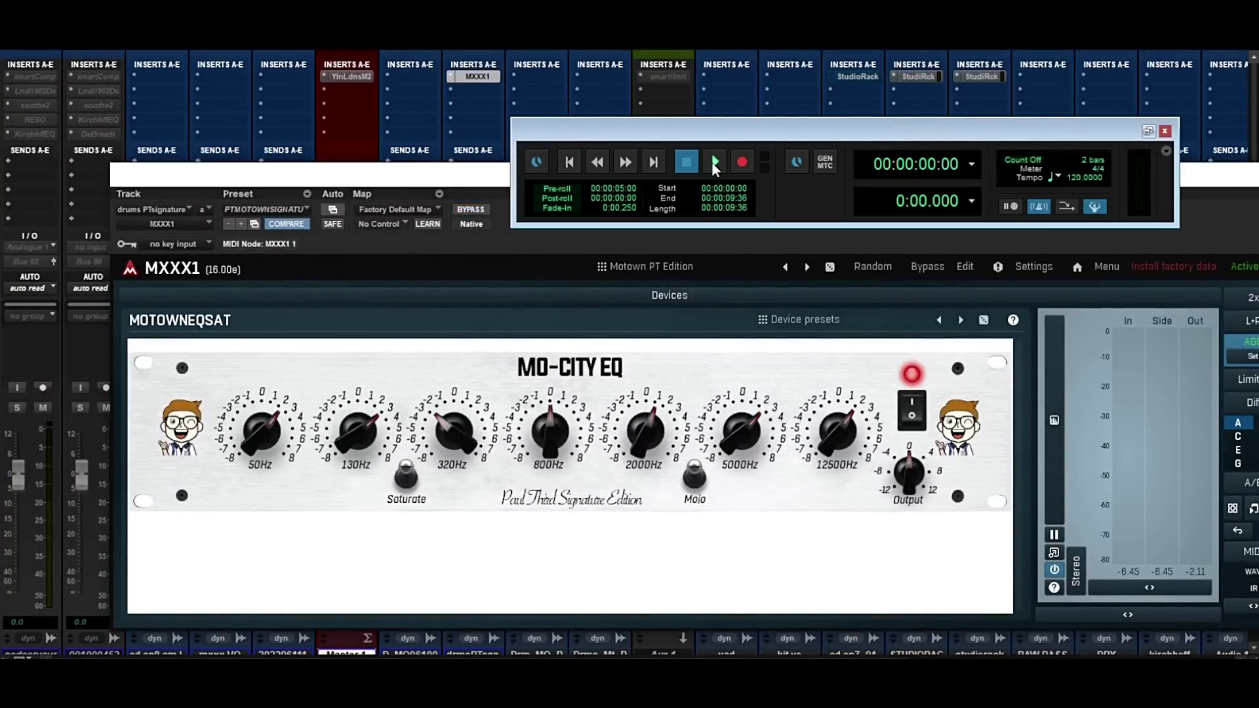
left_click(711, 163)
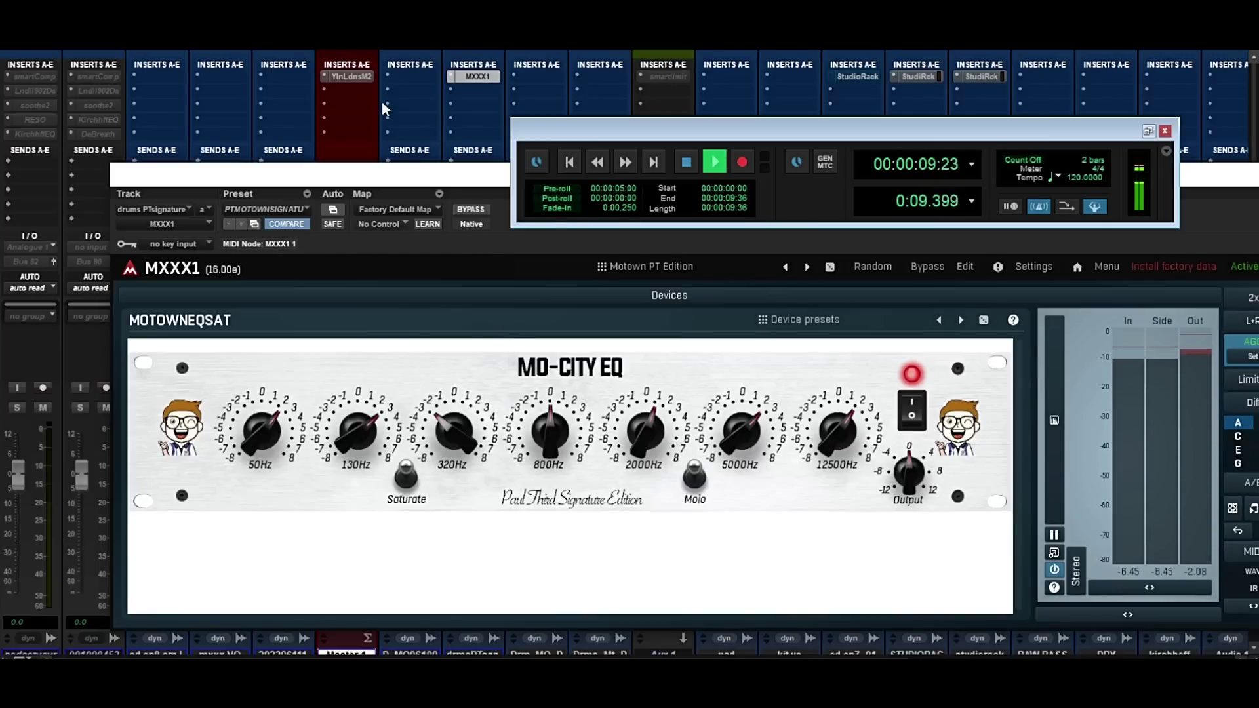
key("space")
left_click(360, 76)
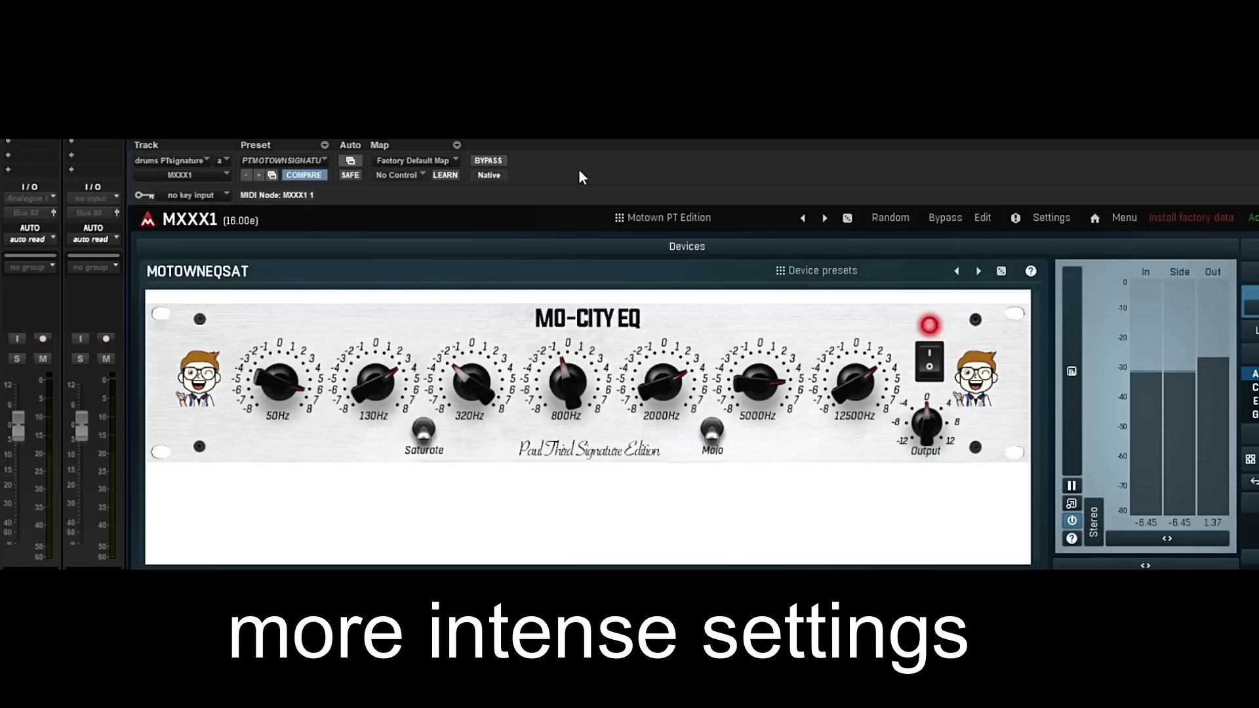
Switch on Saturate and Mojo with the more intense EQ settings.
left_click(425, 437)
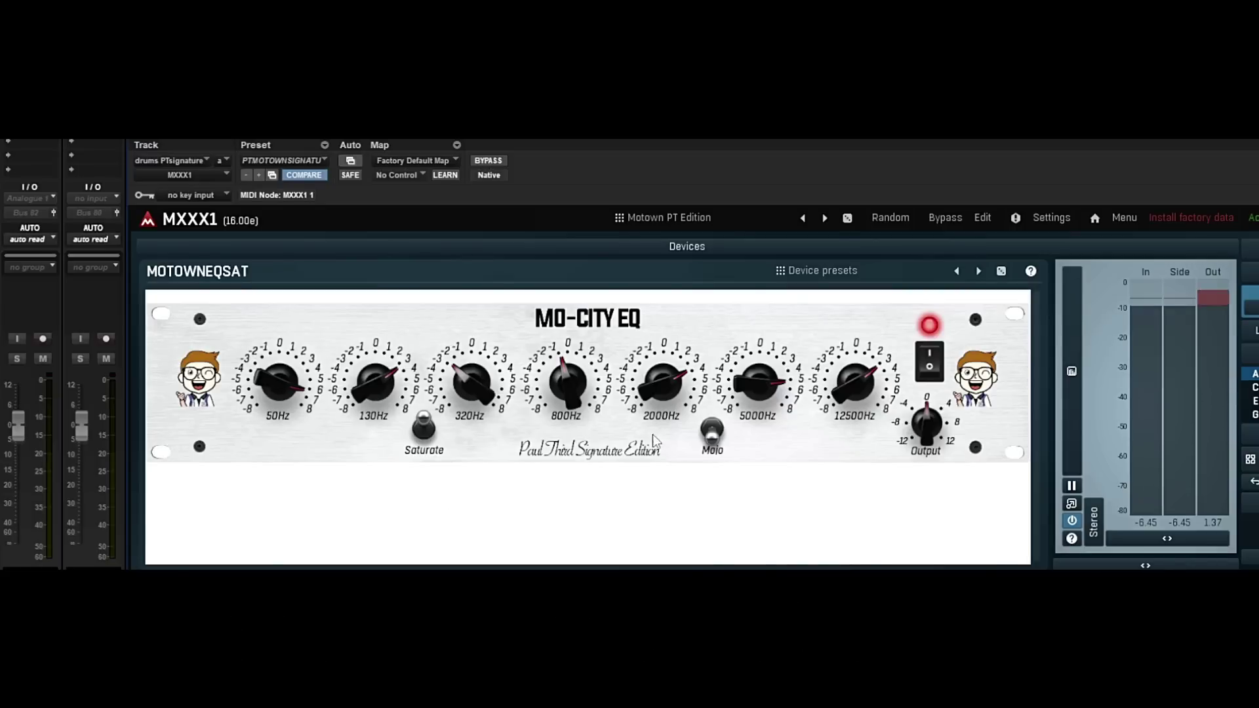
left_click(713, 446)
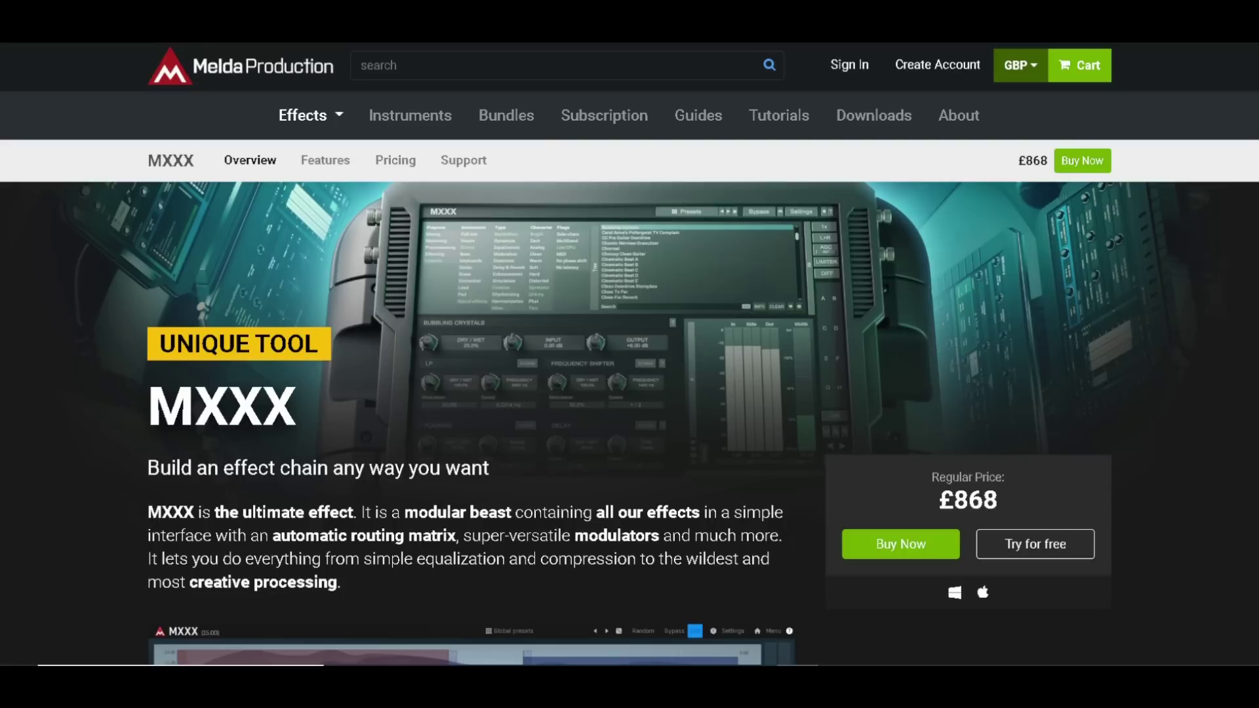
Examine the MXXX product page on the MeldaProduction website, from the overview and price through processors, modular routing and active presets.
scroll(630, 420, "down", 3)
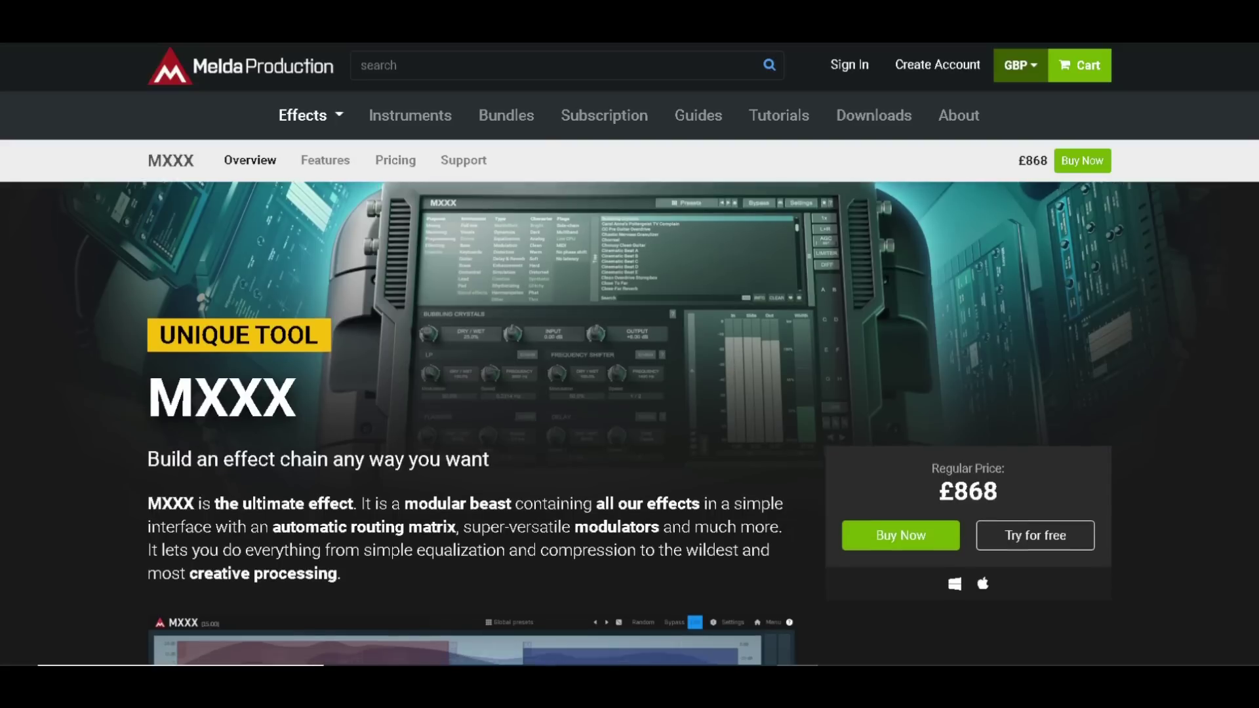
scroll(630, 374, "down", 3)
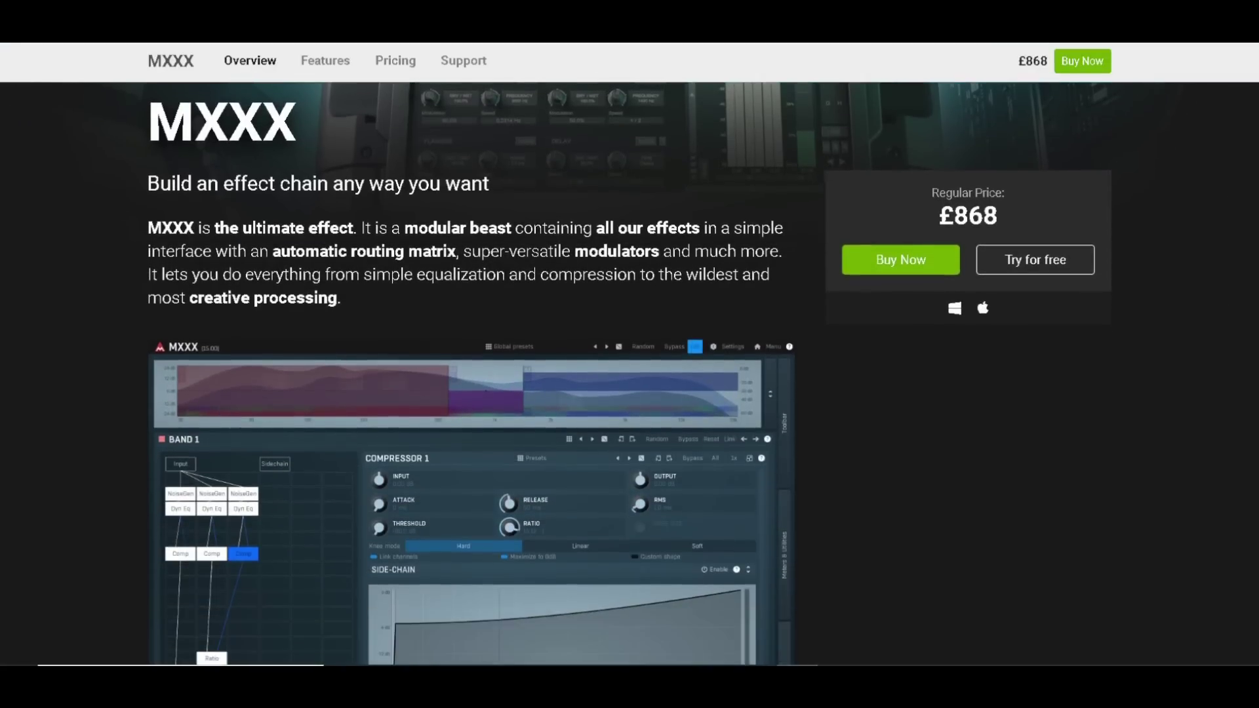
scroll(630, 374, "down", 8)
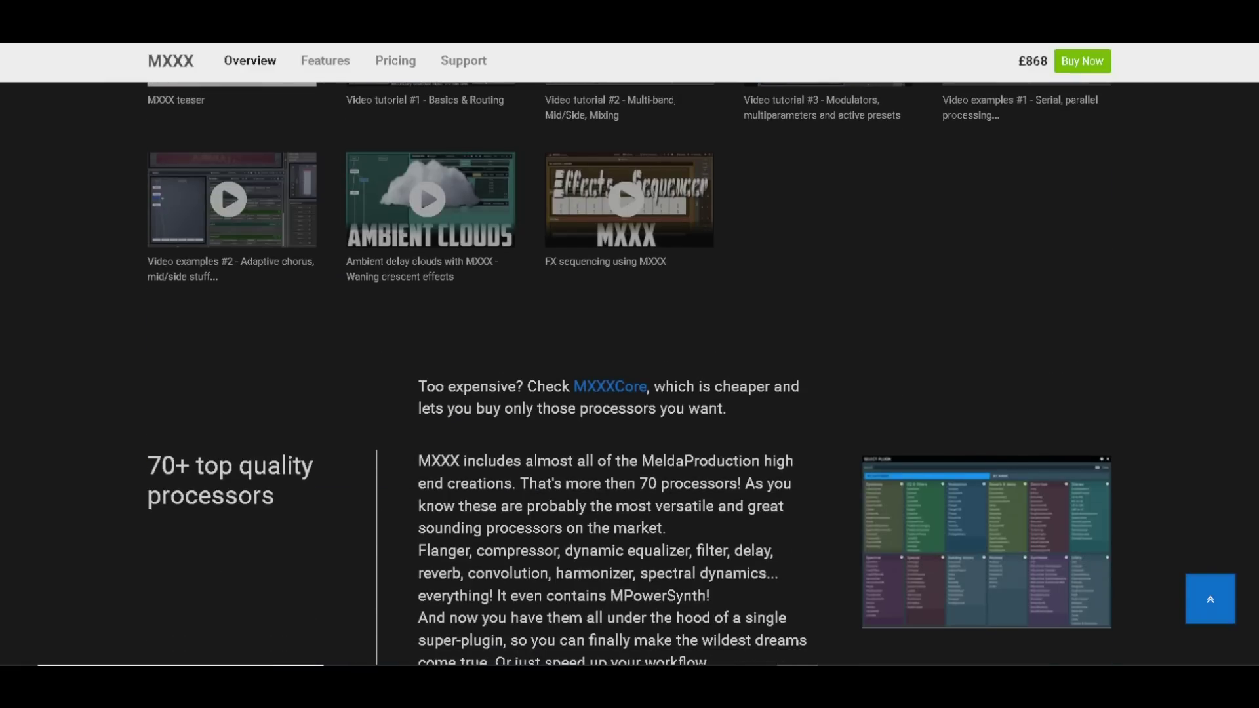
scroll(629, 374, "down", 3)
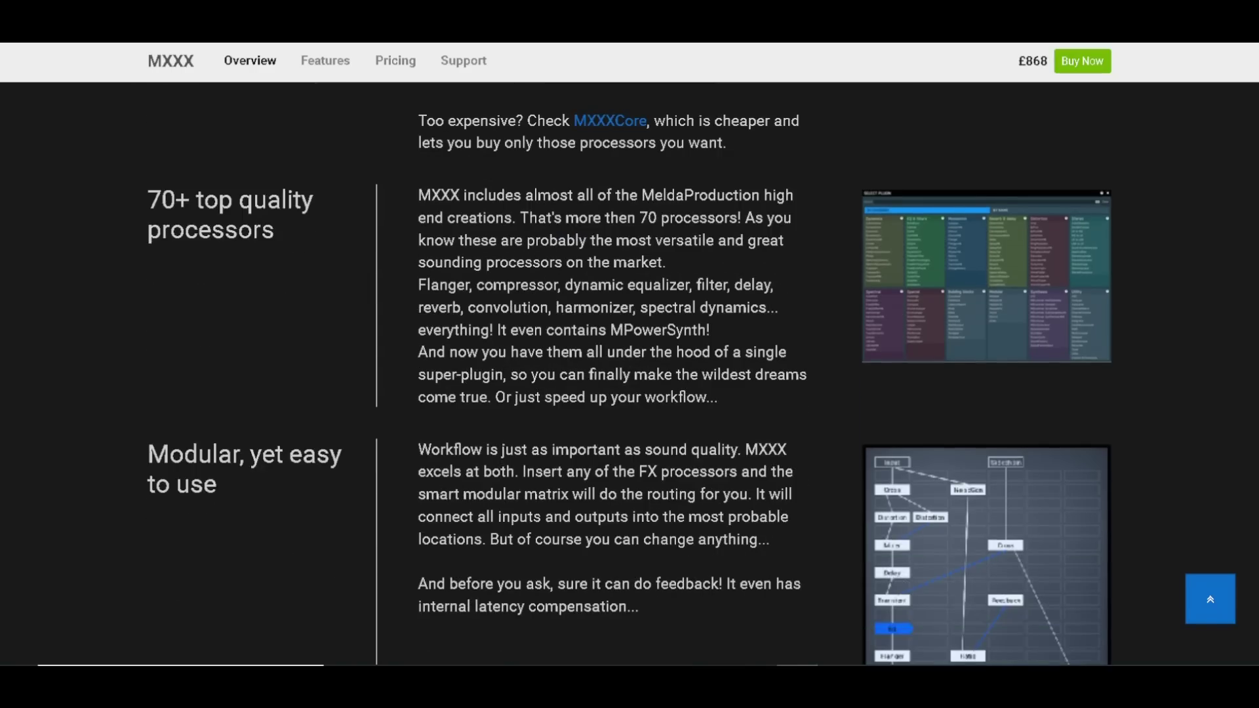
scroll(629, 374, "down", 1)
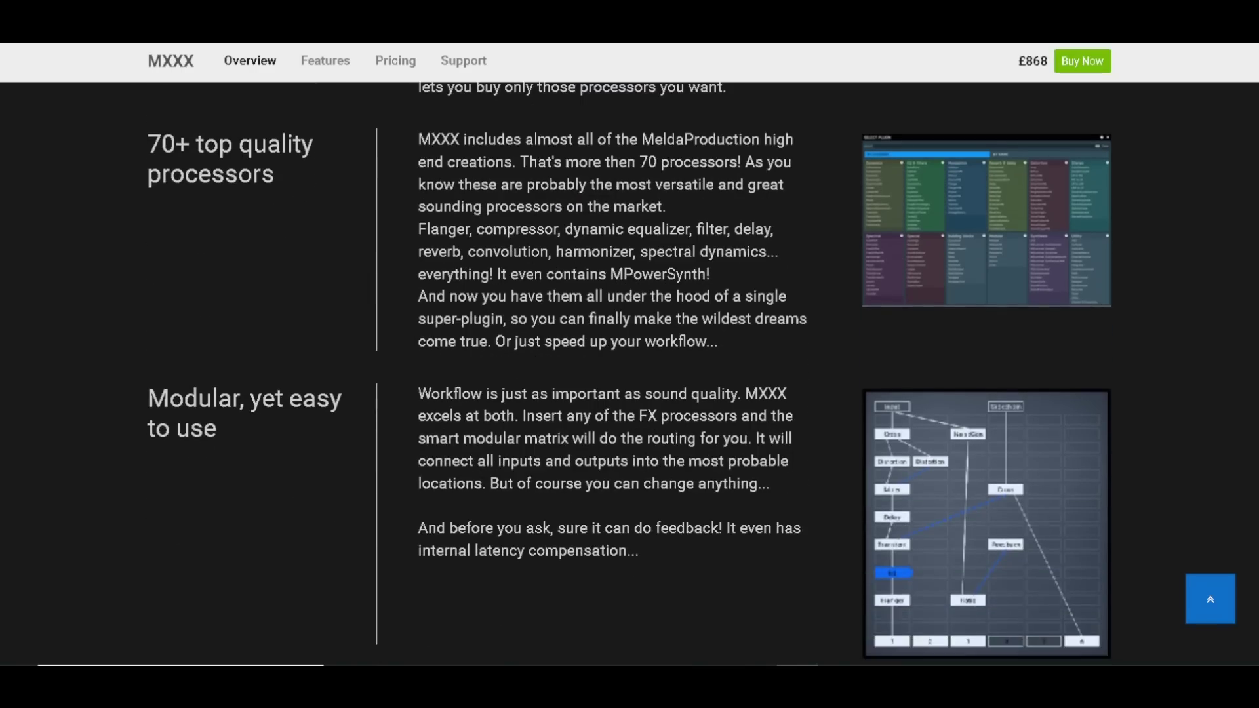
scroll(630, 374, "down", 3)
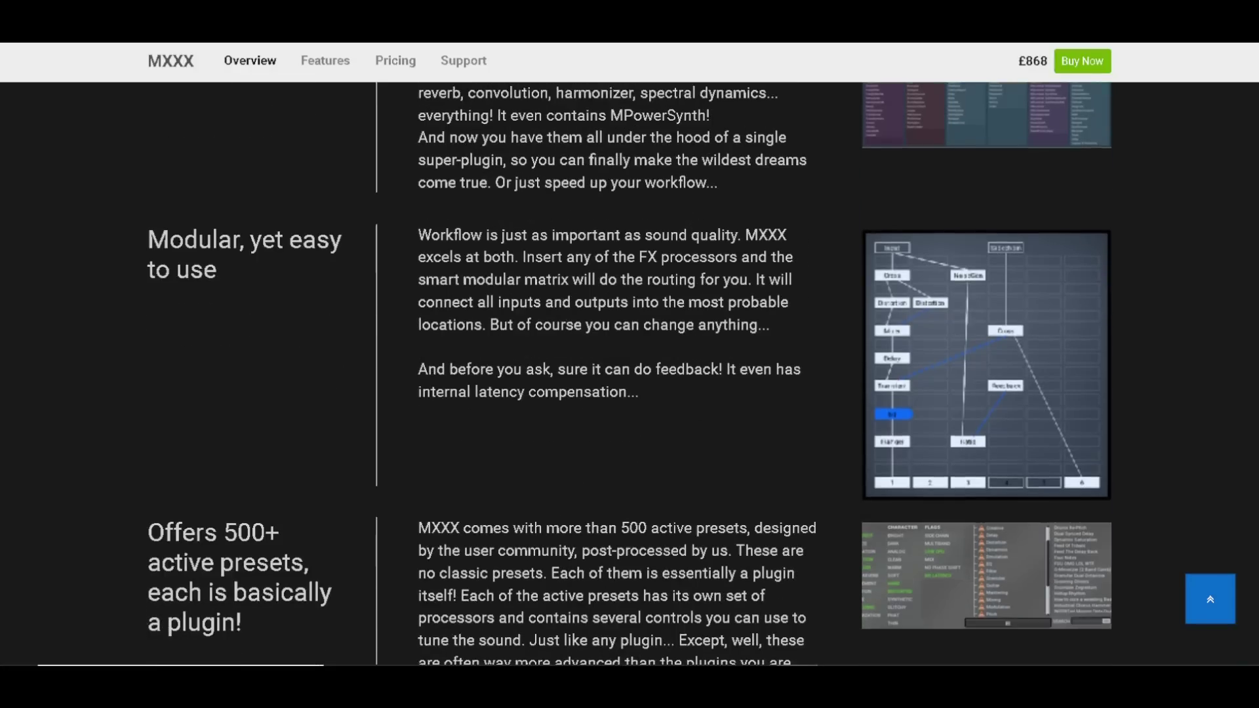
scroll(630, 374, "down", 3)
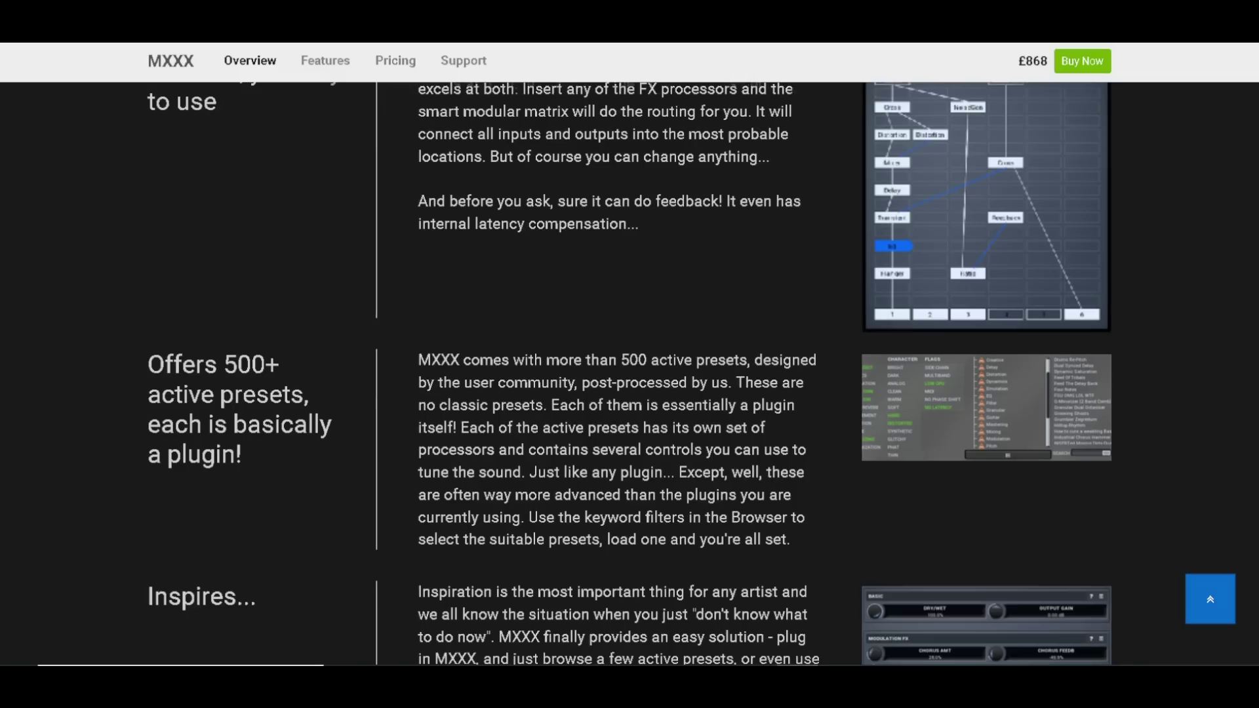
scroll(630, 373, "down", 1)
scroll(629, 374, "down", 3)
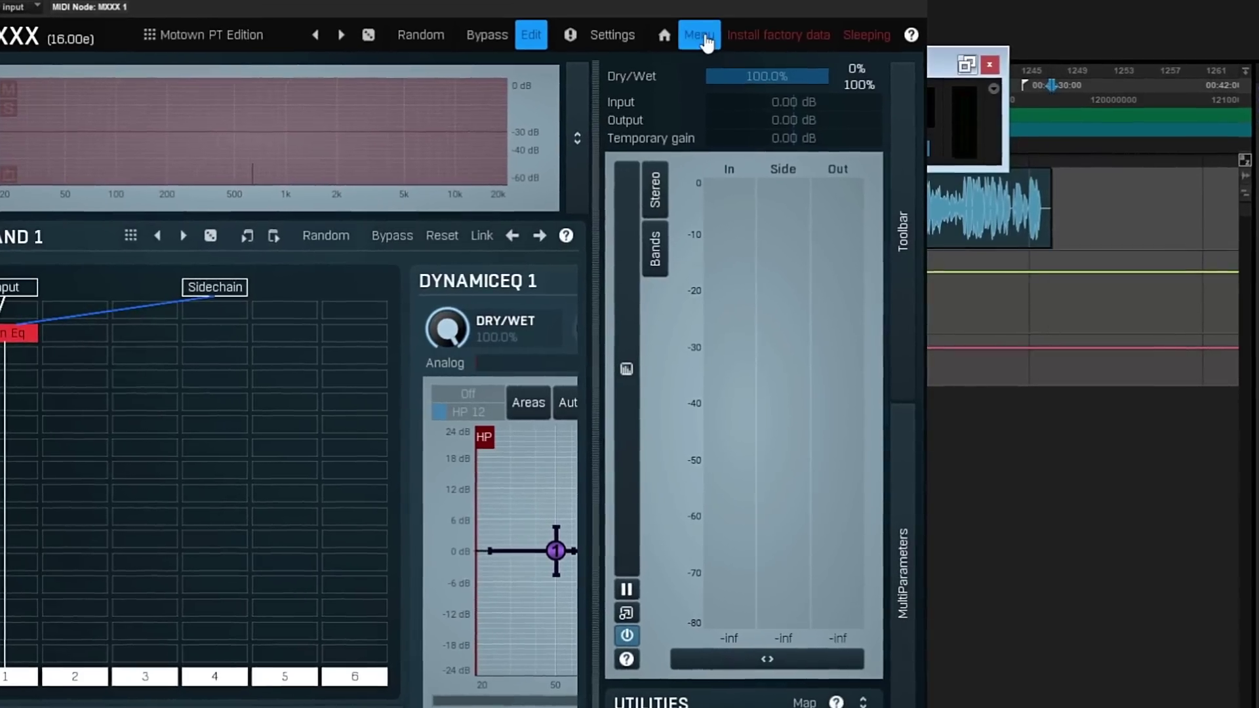
Open the Mo-City EQ's graphical interface editor and apply the 3D Tetsuya template to a new control on the panel.
left_click(645, 199)
left_click(795, 87)
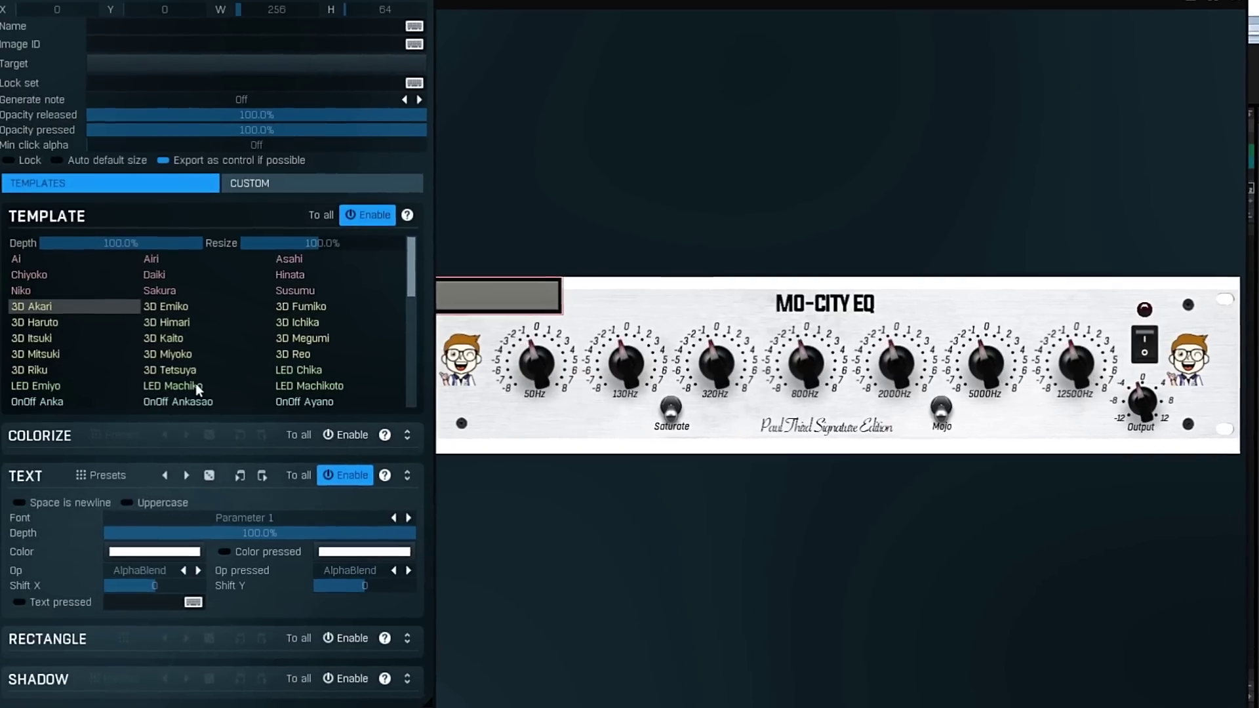
left_click(185, 370)
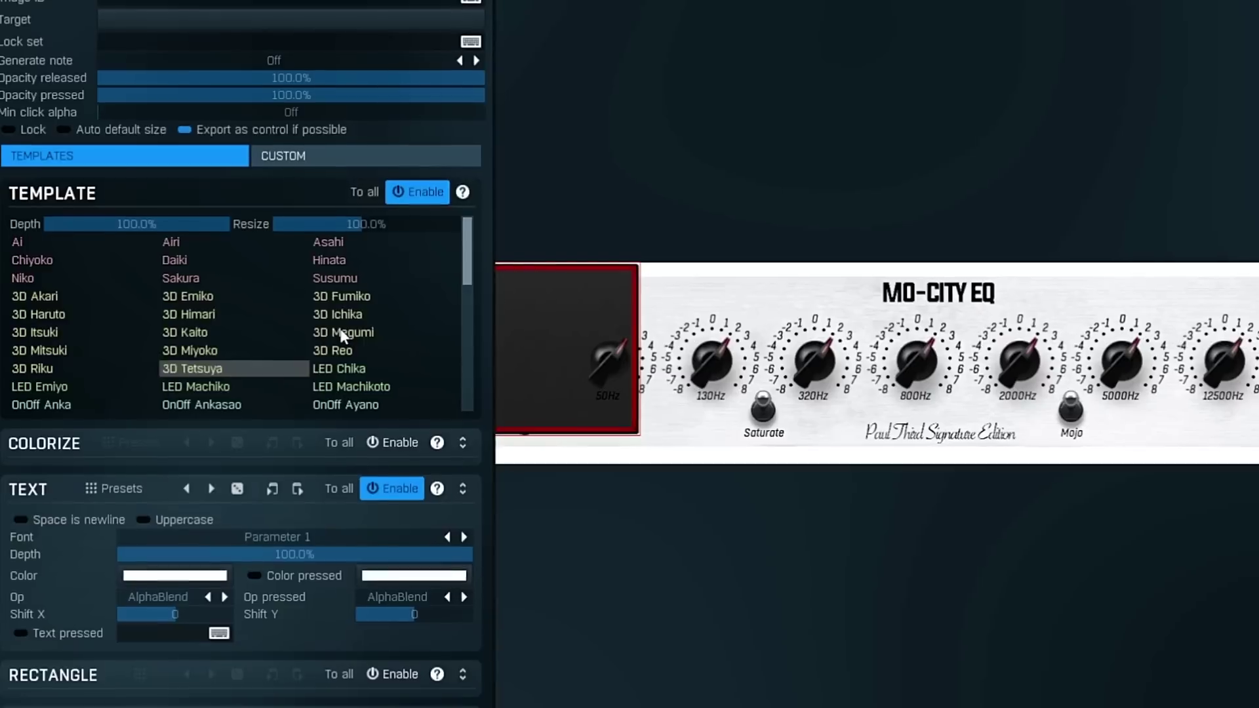
Browse the remaining control templates and apply Stomp Arisu to the control at the panel's left end.
left_click(311, 337)
left_click_drag(483, 244, 479, 296)
left_click_drag(558, 281, 543, 381)
left_click(308, 365)
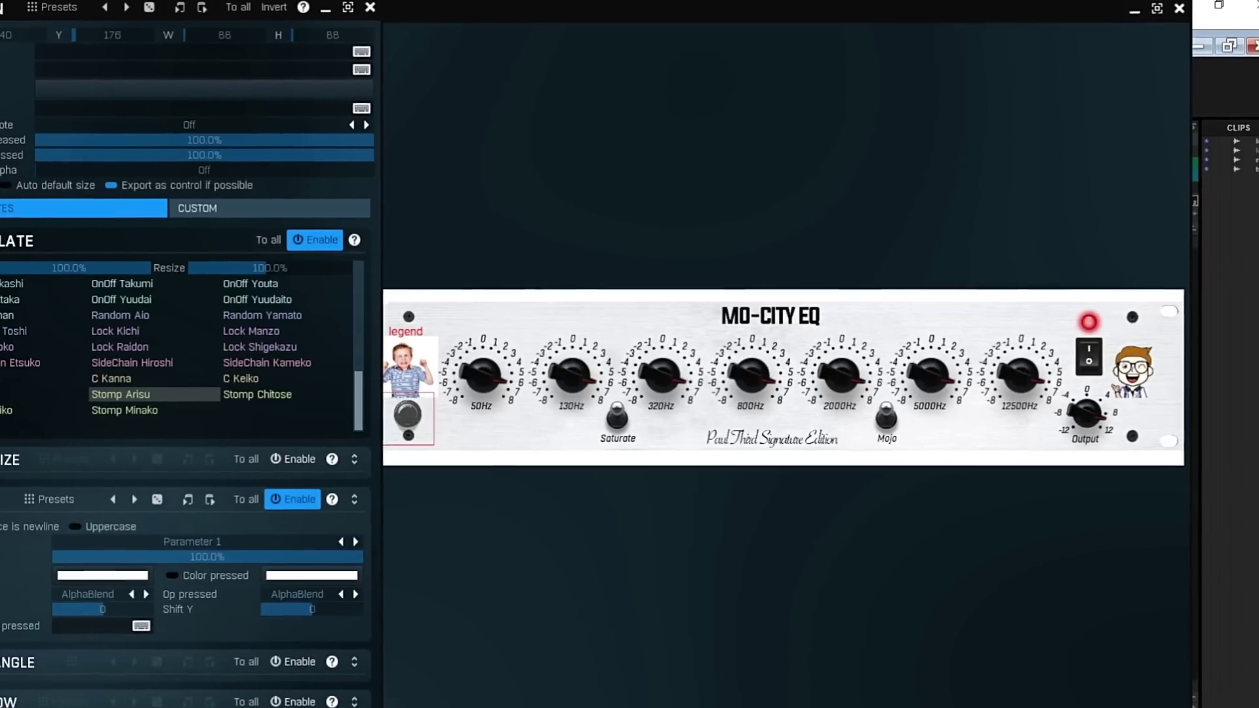
Assign Mojo as the target parameter of the Stomp Arisu control at the panel's left end.
left_click(160, 89)
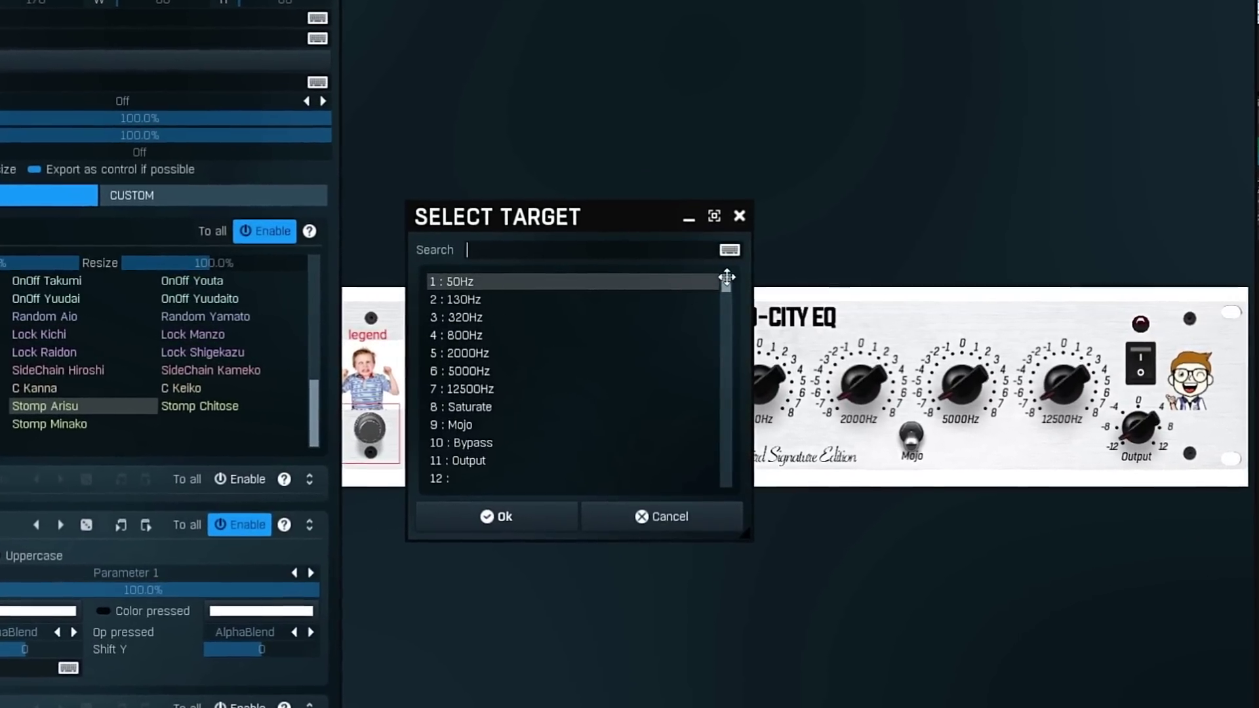
left_click_drag(727, 282, 726, 276)
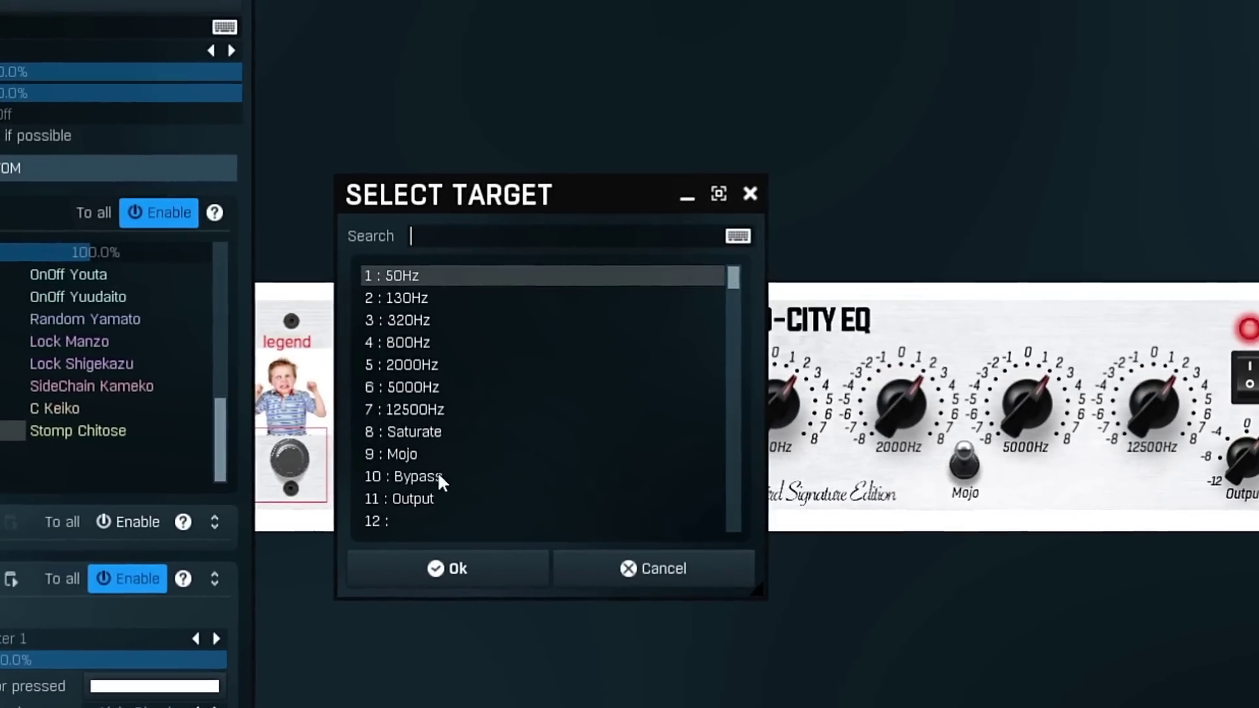
left_click(385, 457)
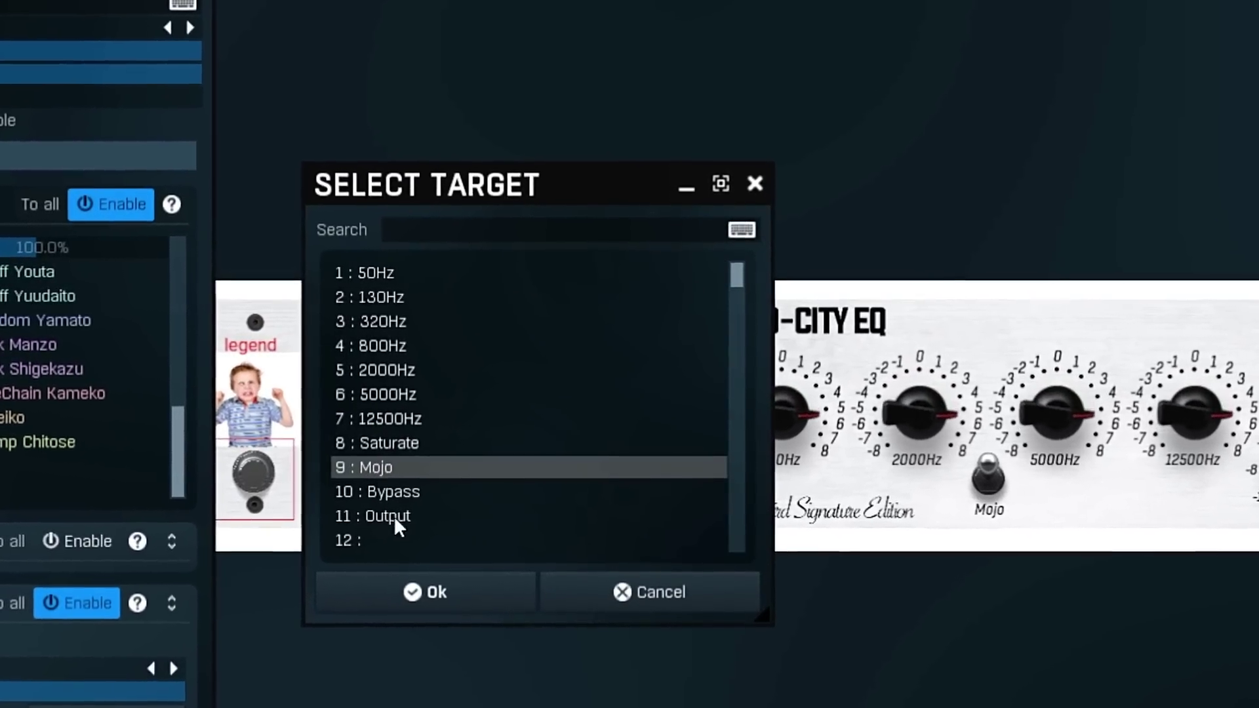
left_click(387, 617)
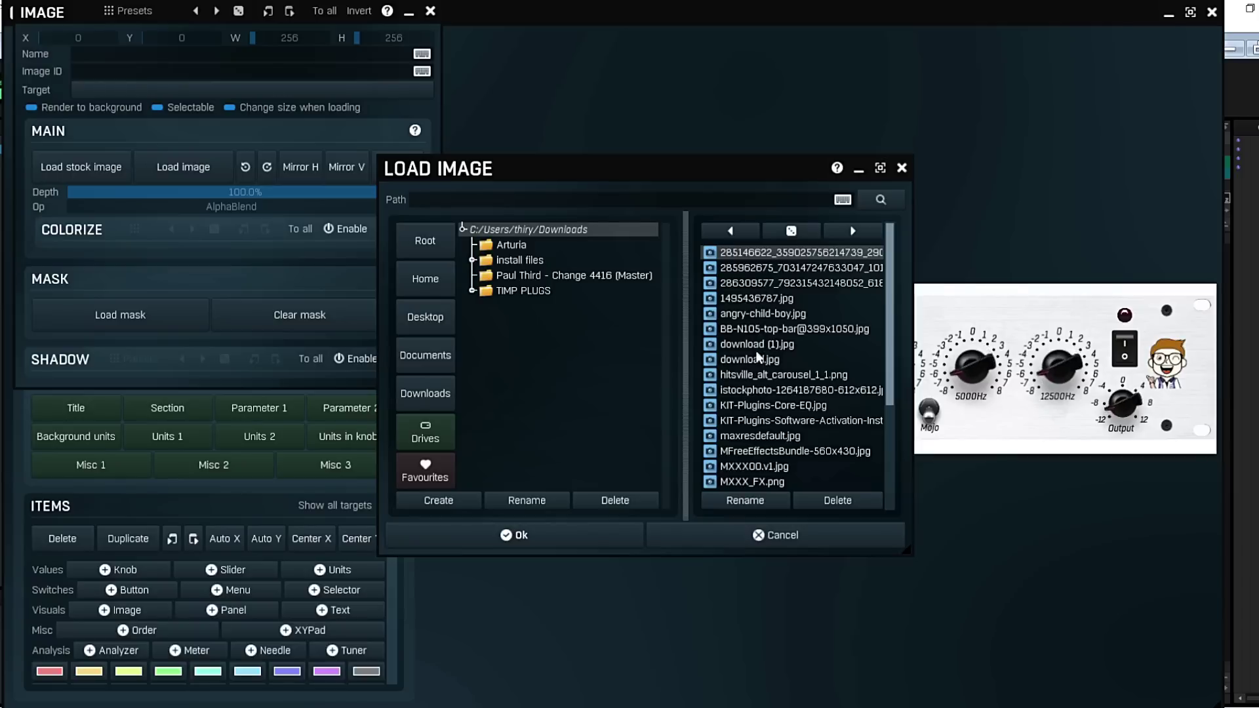
Load the angry boy picture as an image item and shrink it towards the panel's left end.
left_click(512, 532)
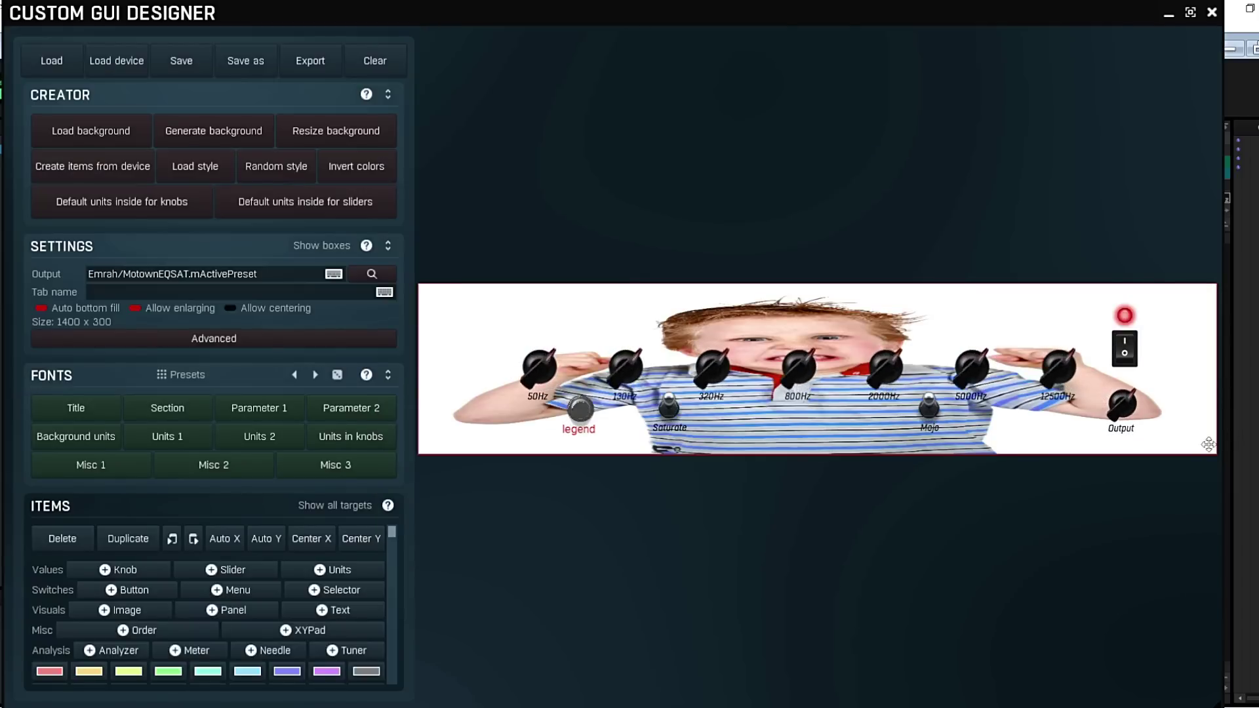
left_click_drag(1120, 413, 474, 378)
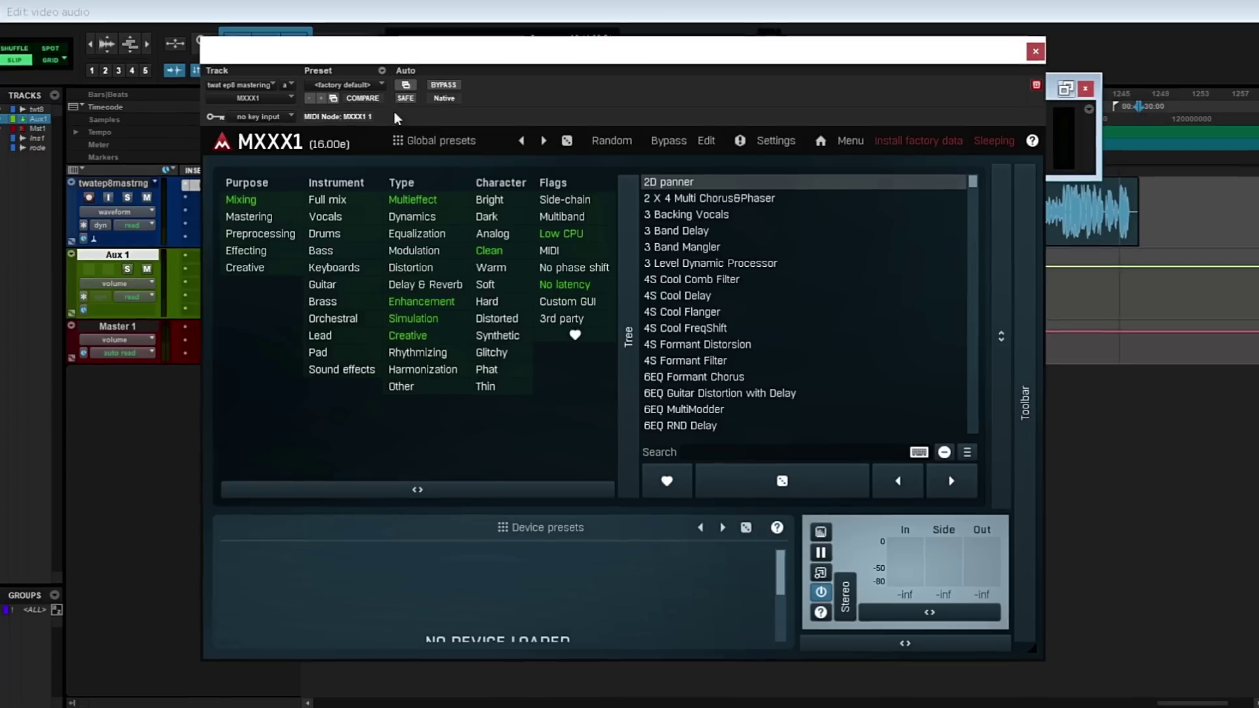
Load the motown PT edition preset into the MXXX1 instance on the Aux 1 track.
left_click(348, 82)
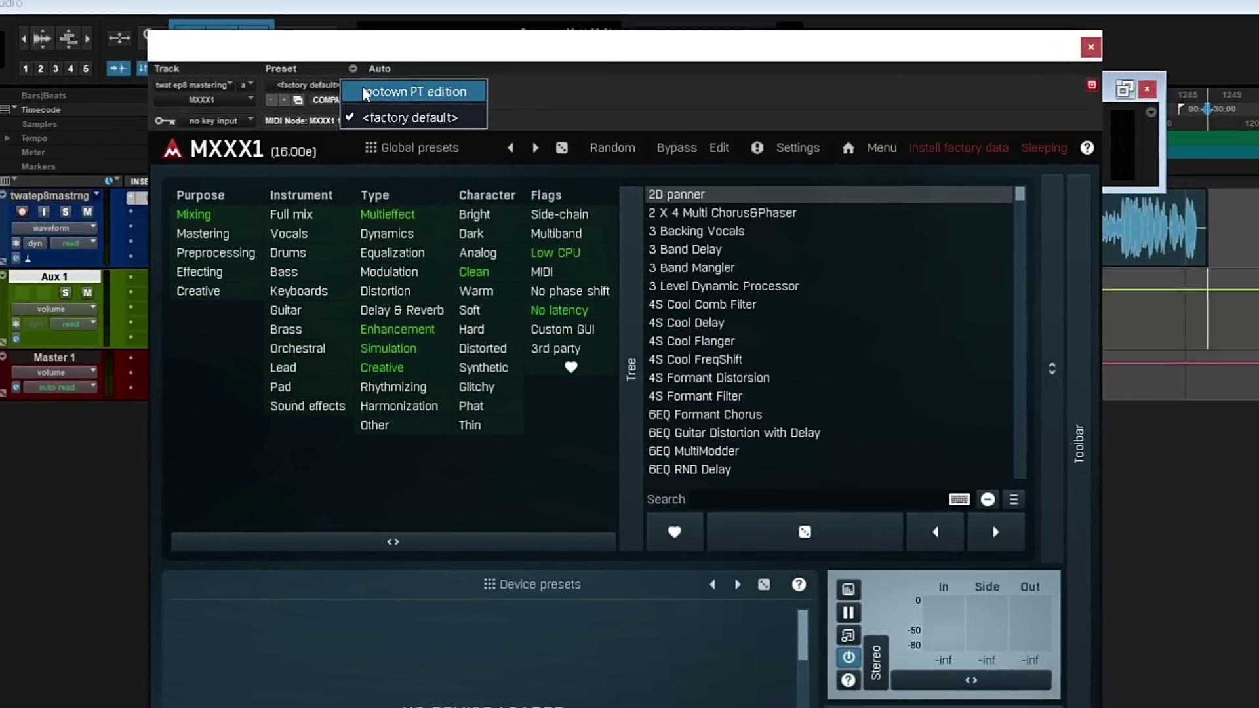
left_click(364, 90)
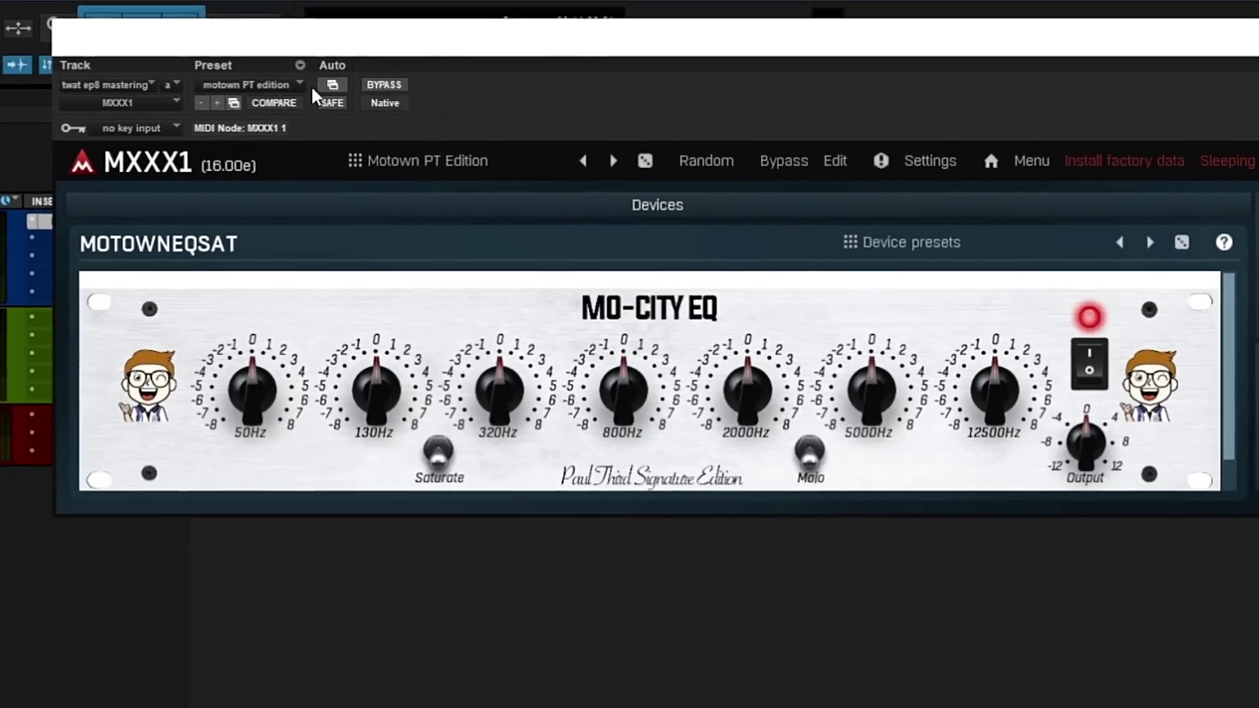